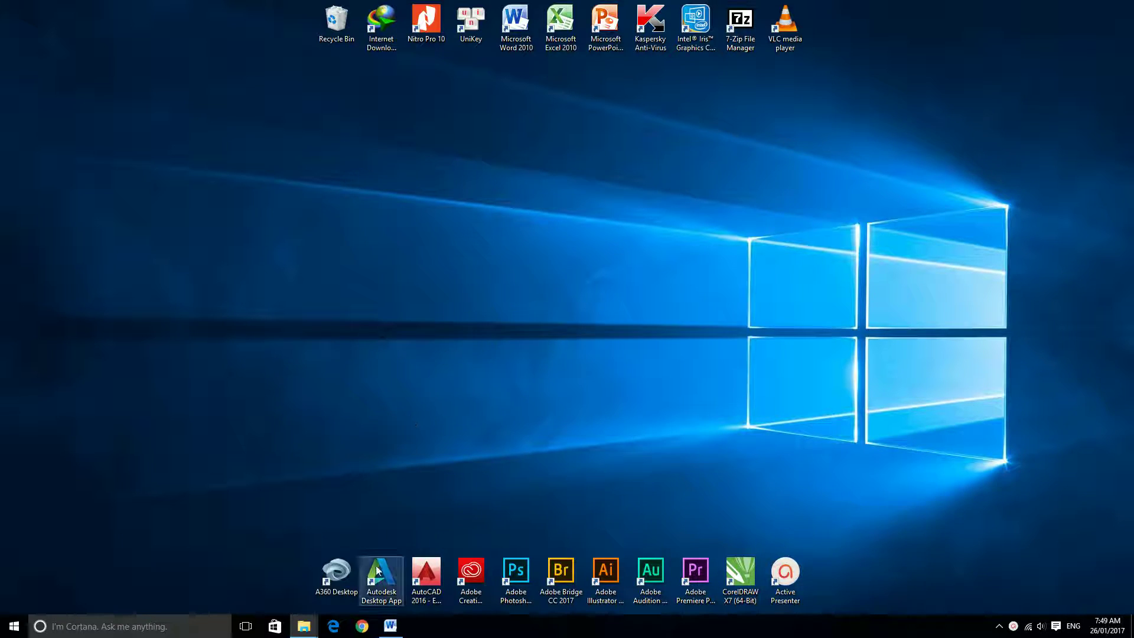
Search Google in Chrome for 'chụp hình mắt đỏ', correcting the typo before searching.
{"action": "left_click", "coordinate": [366, 632]}
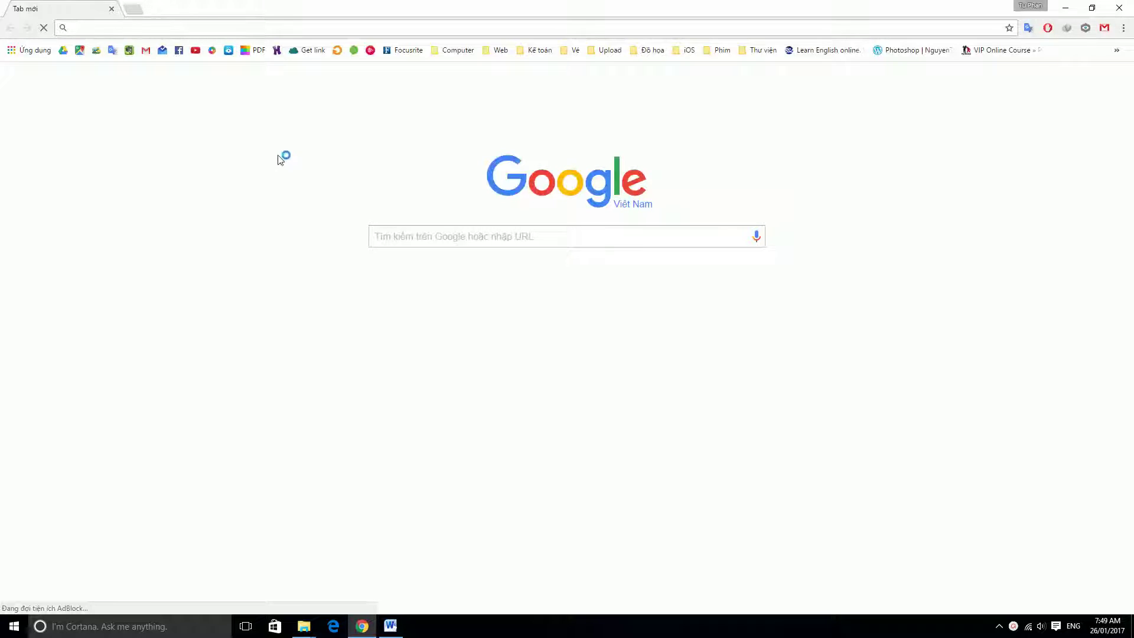
{"action": "left_click", "coordinate": [433, 237]}
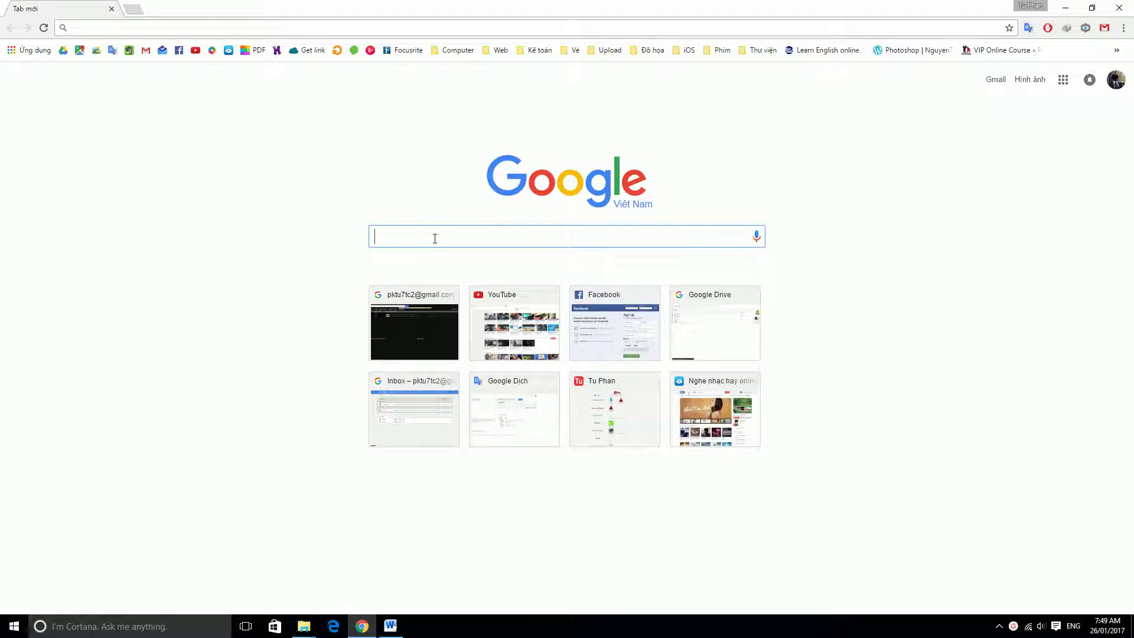
{"action": "type", "text": "chuup hinh maất đỏ"}
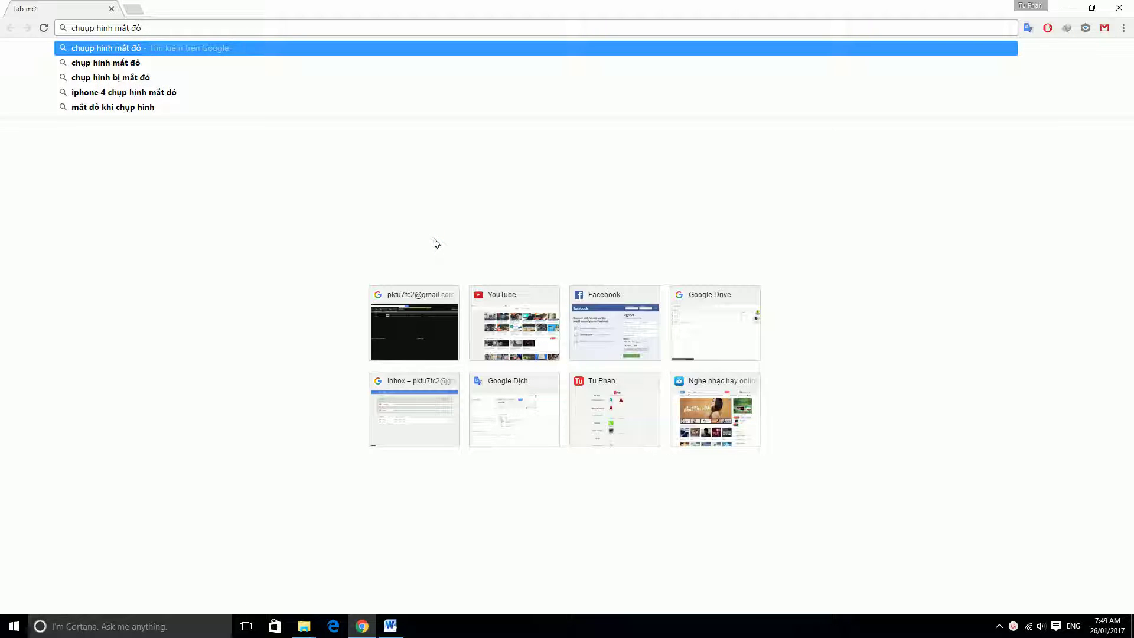
{"action": "key", "text": "BackSpace"}
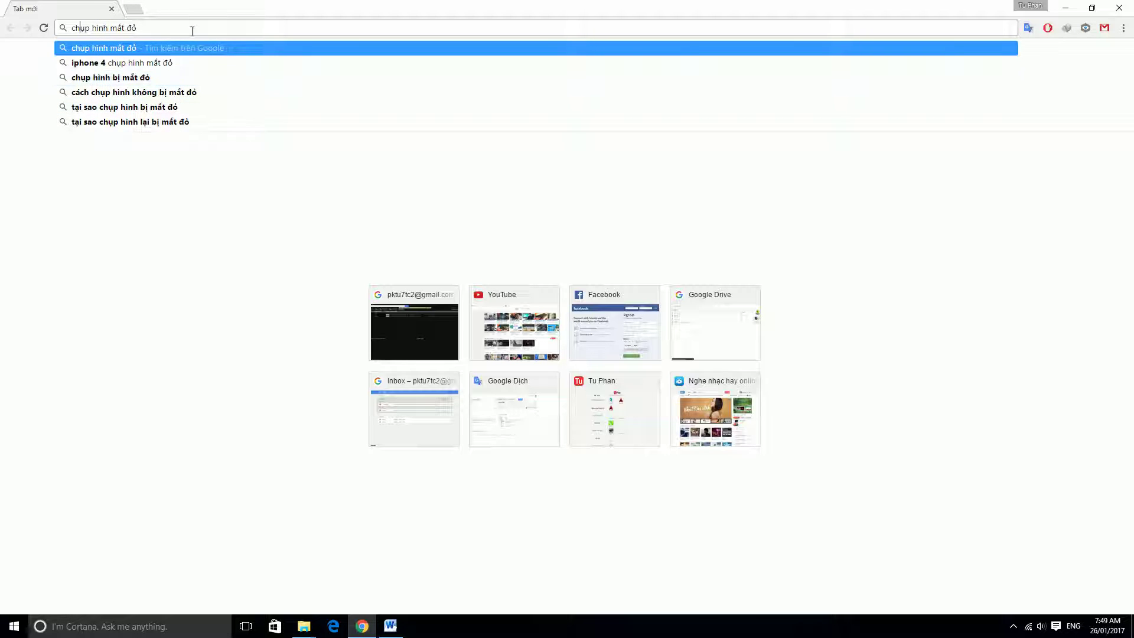
{"action": "key", "text": "Return"}
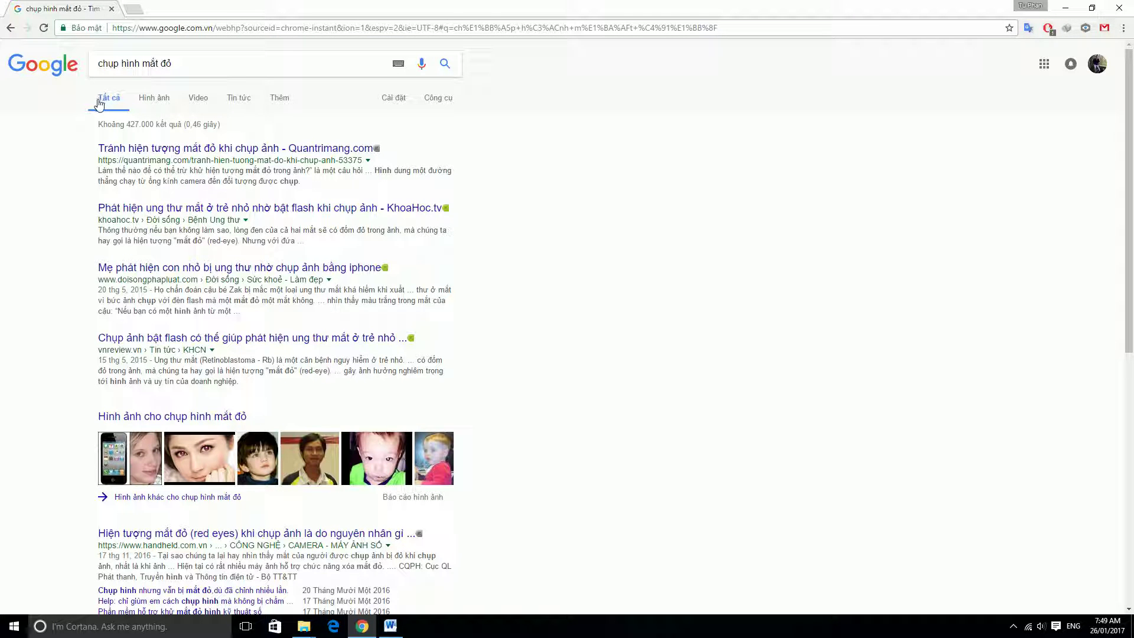
Browse the Google Images red-eye results, including the curly-haired boy's photo, then minimize Chrome.
{"action": "left_click", "coordinate": [158, 103]}
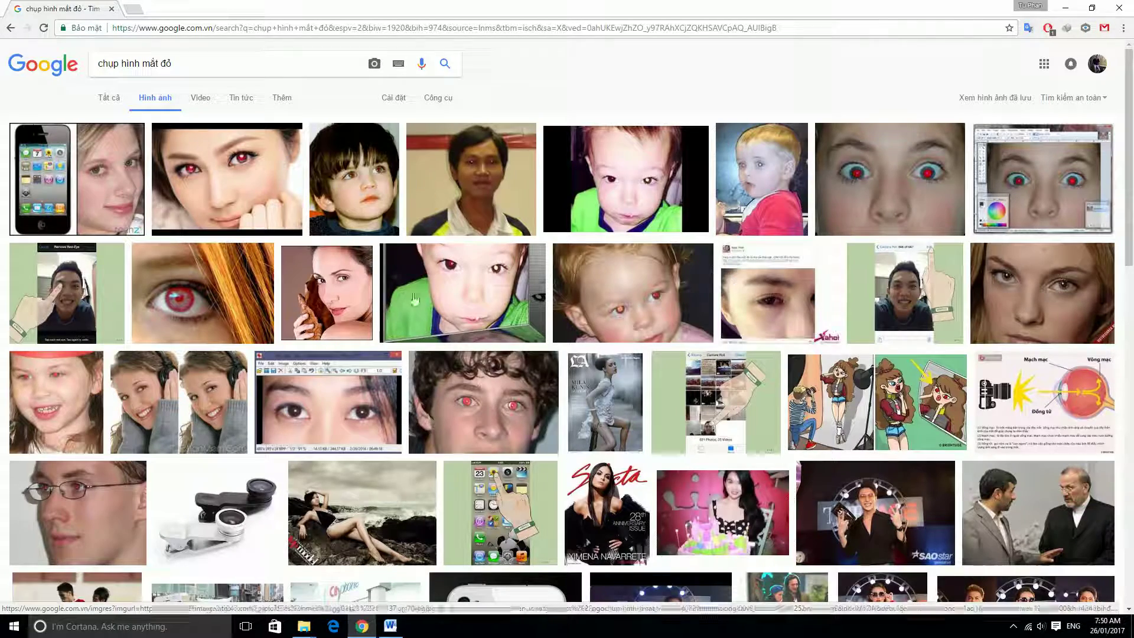
{"action": "scroll", "coordinate": [314, 354], "scroll_direction": "down", "scroll_amount": 1}
{"action": "scroll", "coordinate": [315, 354], "scroll_direction": "down", "scroll_amount": 2}
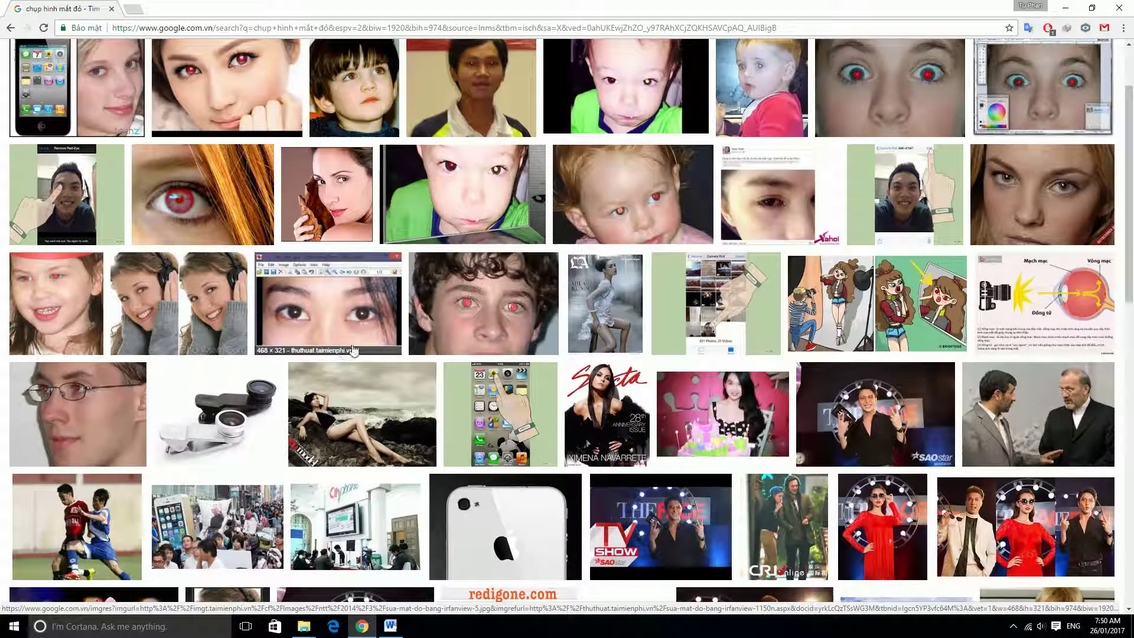
{"action": "right_click", "coordinate": [481, 309]}
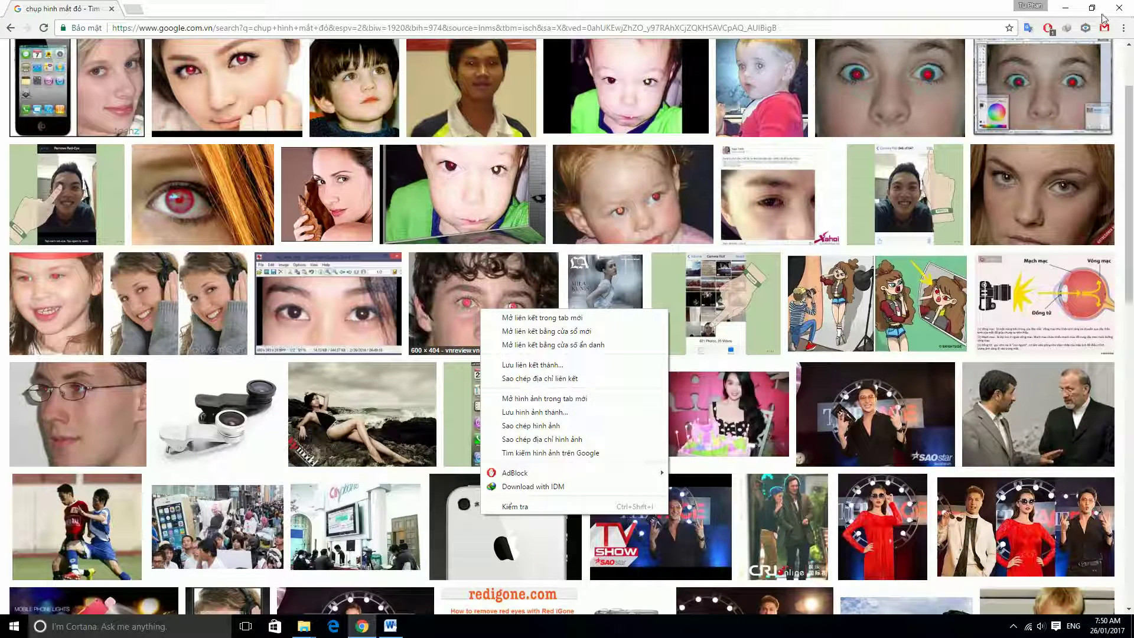
{"action": "left_click", "coordinate": [1073, 12]}
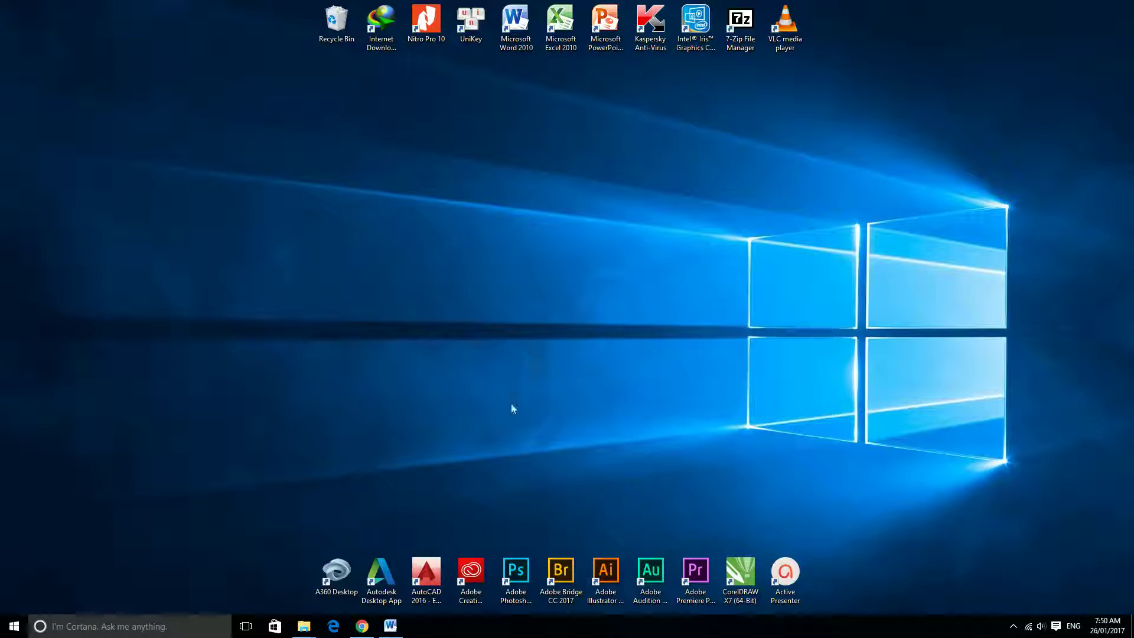
Launch Photoshop and open mat do.jpg from the Downloads folder.
{"action": "double_click", "coordinate": [516, 572]}
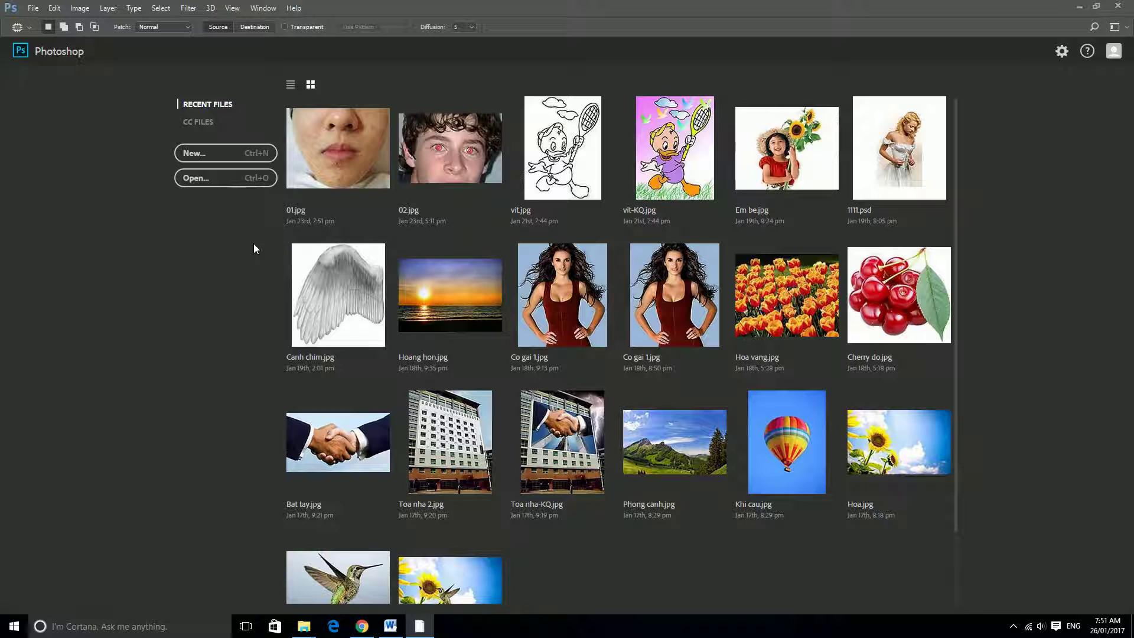
{"action": "left_click", "coordinate": [234, 181]}
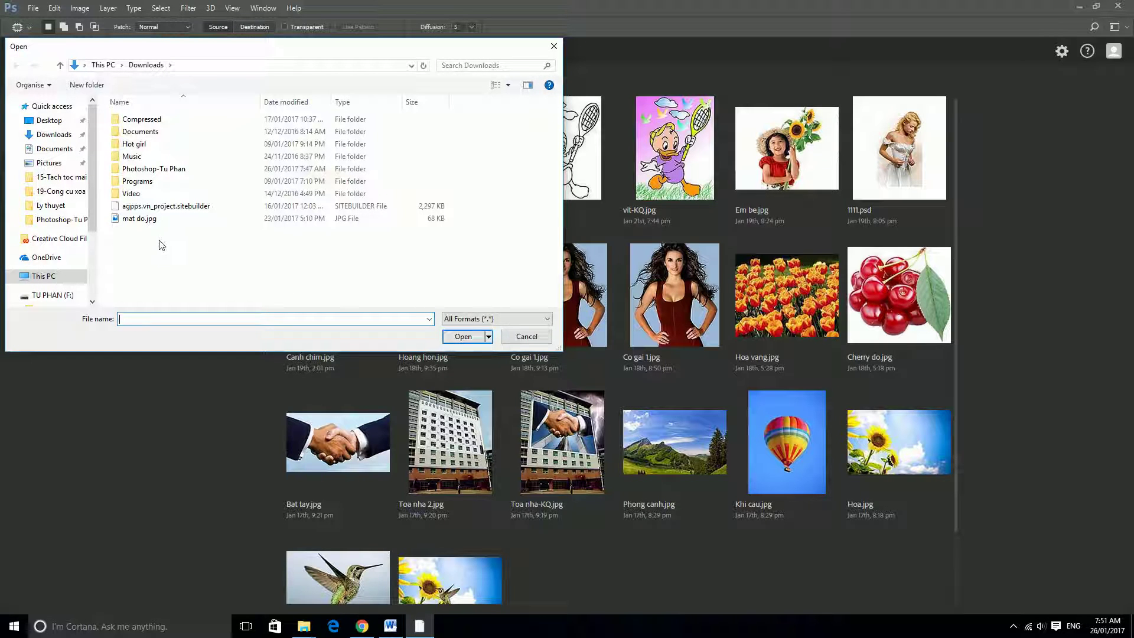
{"action": "left_click_drag", "start_coordinate": [159, 50], "coordinate": [224, 62]}
{"action": "left_click", "coordinate": [216, 231]}
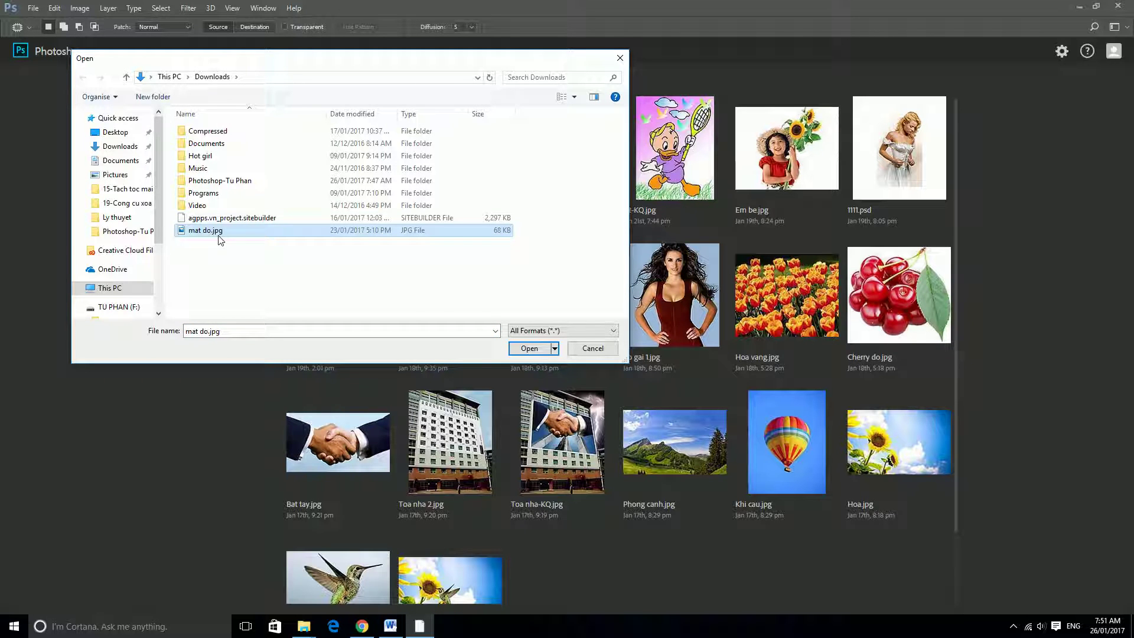
{"action": "left_click", "coordinate": [530, 348]}
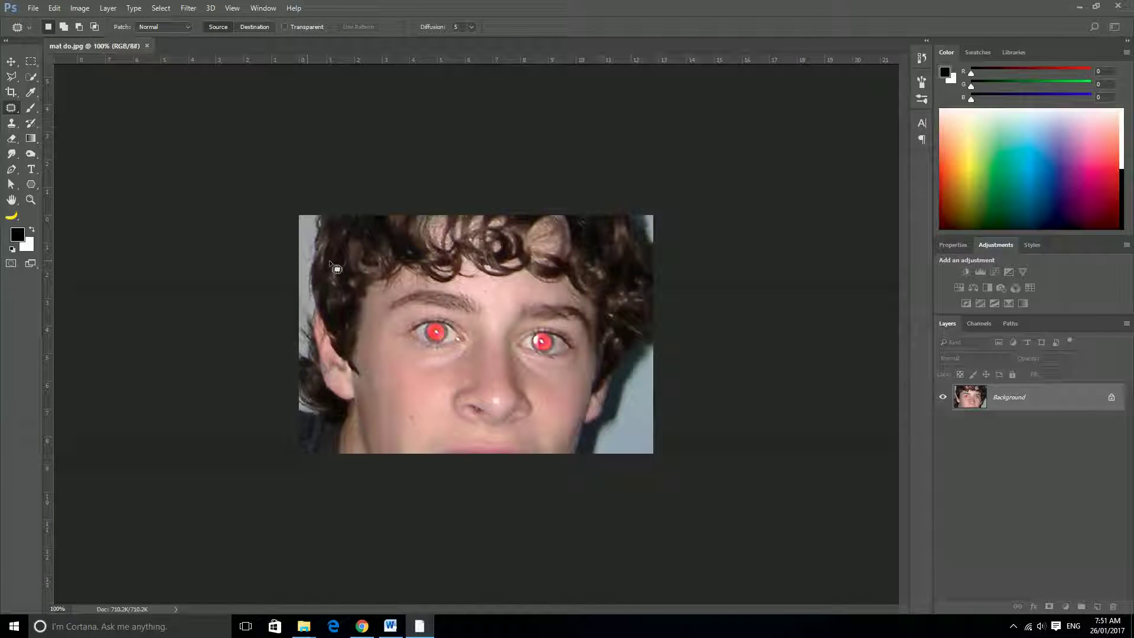
{"action": "scroll", "coordinate": [525, 270], "scroll_direction": "up", "scroll_amount": 2}
Zoom in on the boy's face and expand the healing tools flyout containing the Red Eye Tool.
{"action": "scroll", "coordinate": [525, 272], "scroll_direction": "up", "scroll_amount": 2}
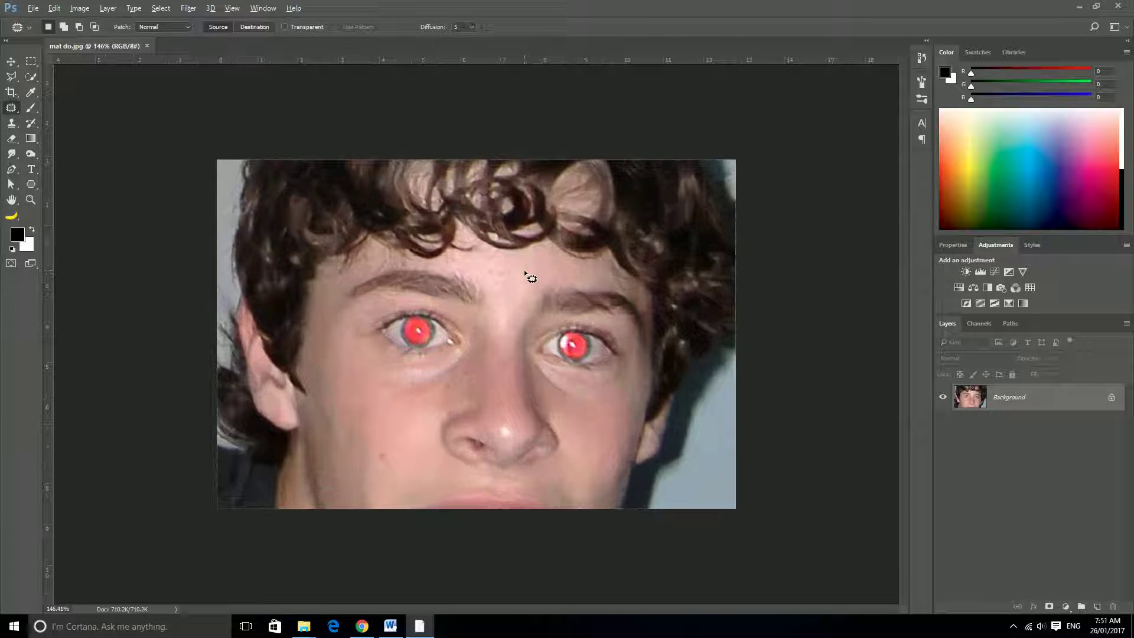
{"action": "scroll", "coordinate": [524, 272], "scroll_direction": "up", "scroll_amount": 1}
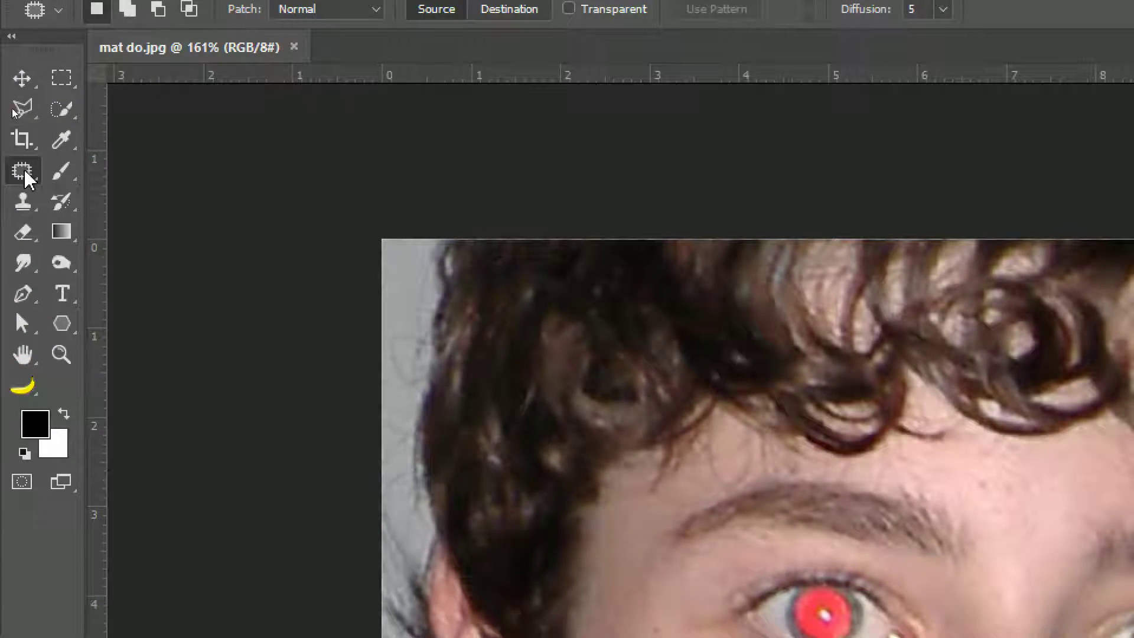
{"action": "right_click", "coordinate": [24, 169]}
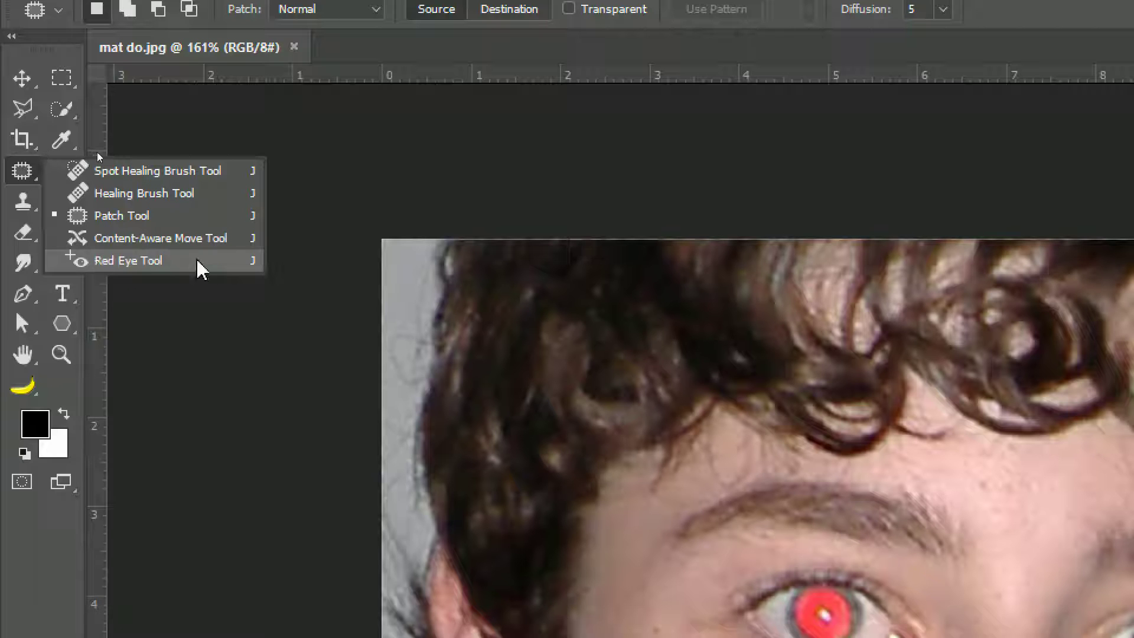
Select the Red Eye Tool, trial-fix both red pupils, then undo those fixes.
{"action": "left_click", "coordinate": [177, 261]}
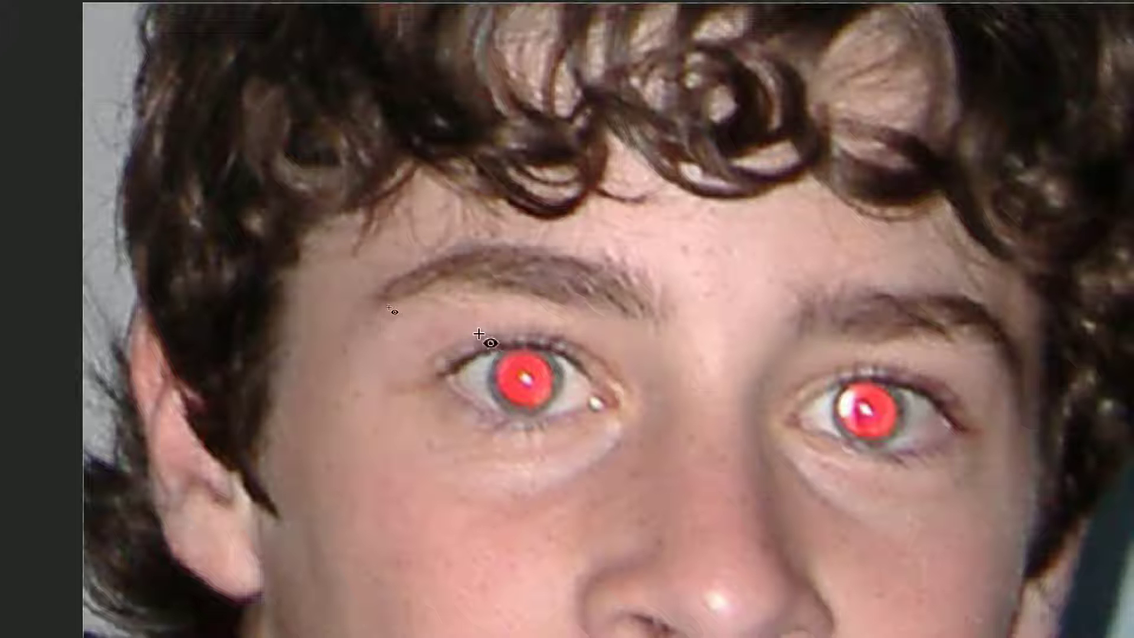
{"action": "left_click", "coordinate": [506, 356]}
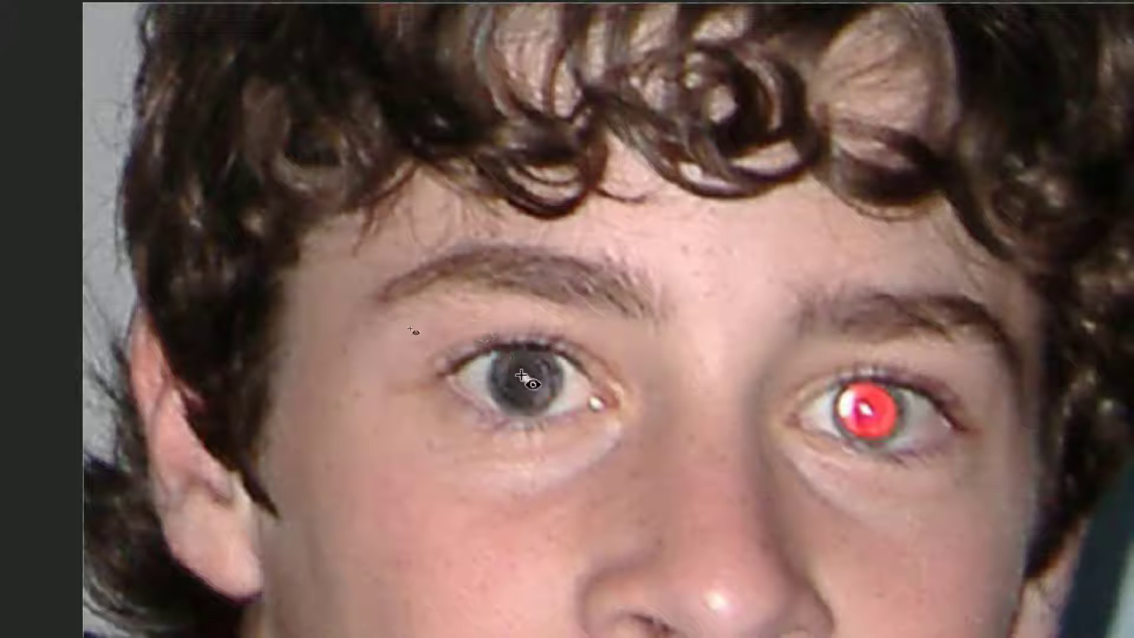
{"action": "left_click", "coordinate": [864, 404]}
{"action": "scroll", "coordinate": [898, 402], "scroll_direction": "right", "scroll_amount": 2}
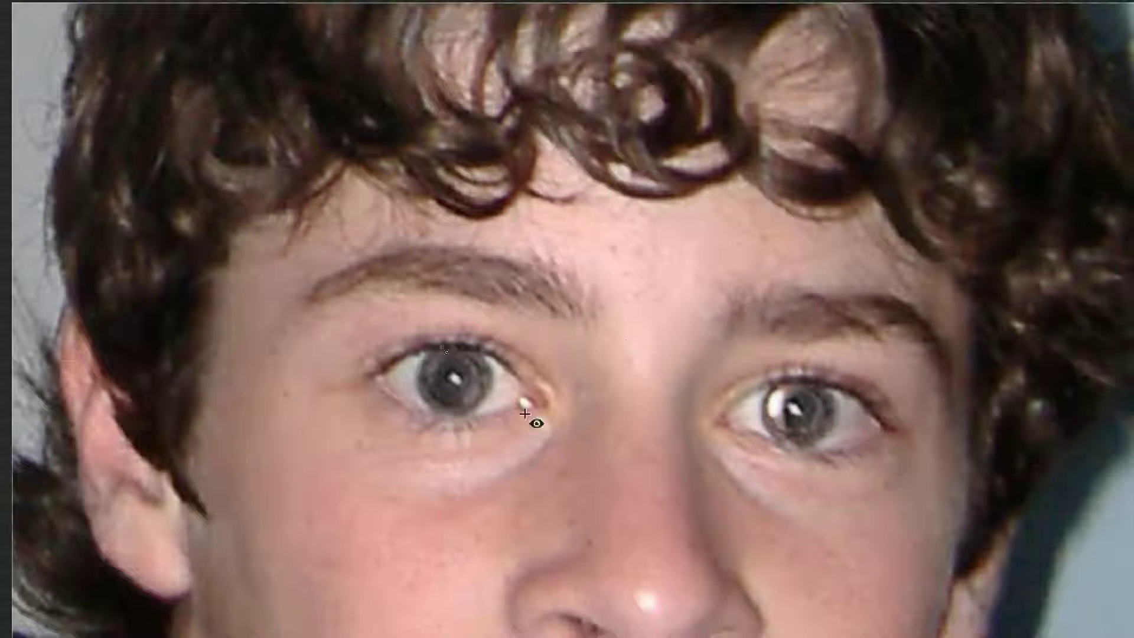
{"action": "left_click", "coordinate": [447, 384]}
{"action": "key", "text": "ctrl+z"}
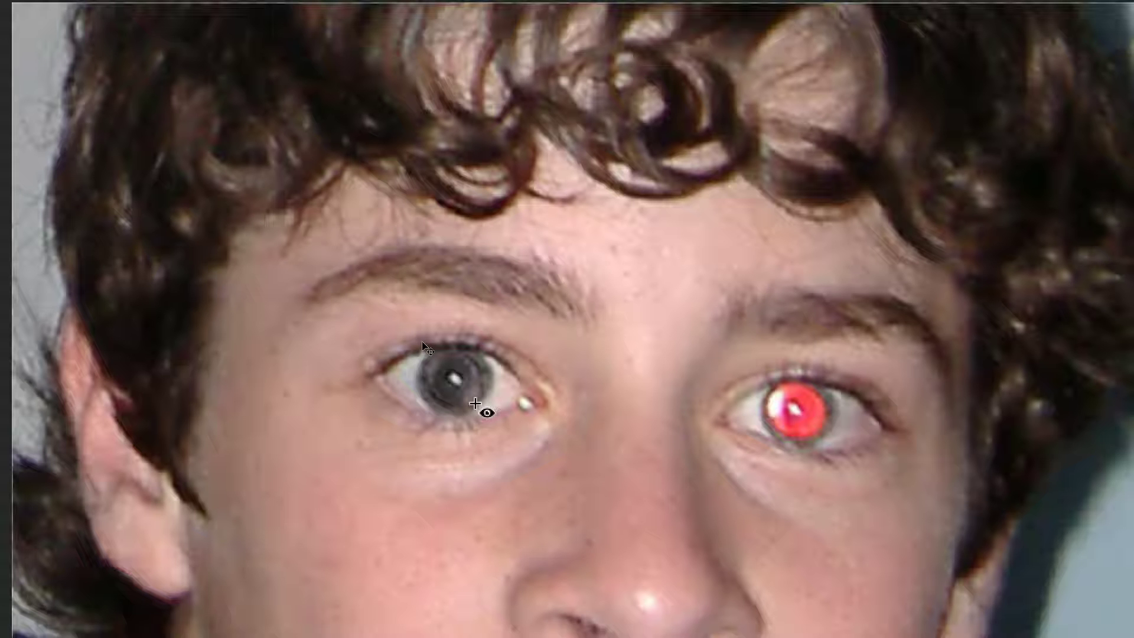
{"action": "key", "text": "ctrl+alt+z"}
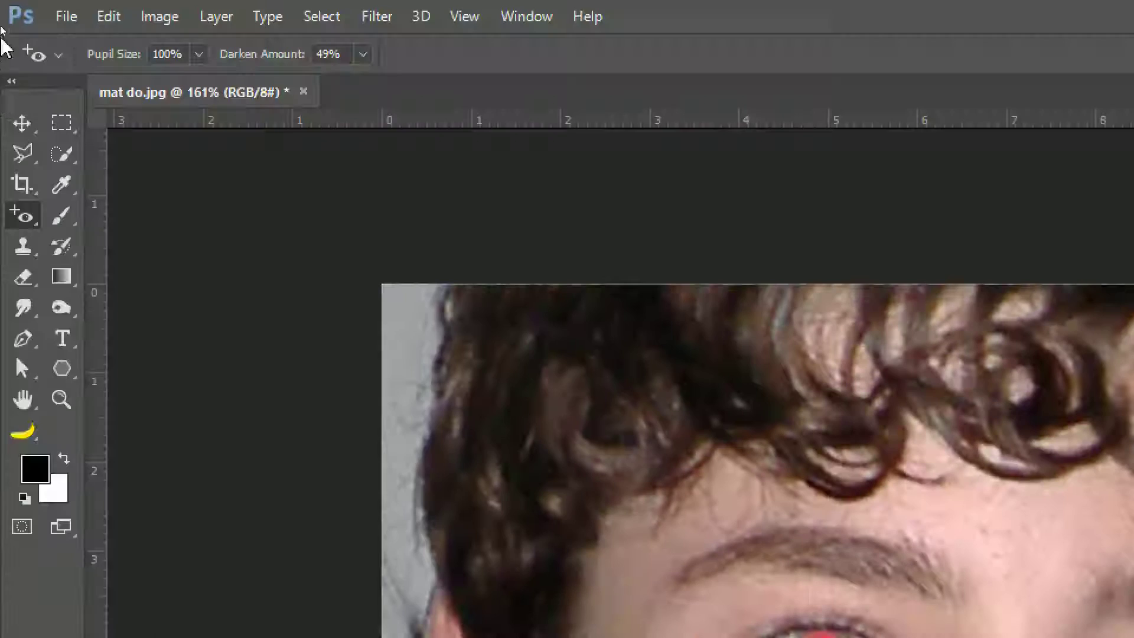
Reselect the Red Eye Tool from the healing flyout and apply it to both red pupils.
{"action": "right_click", "coordinate": [26, 208]}
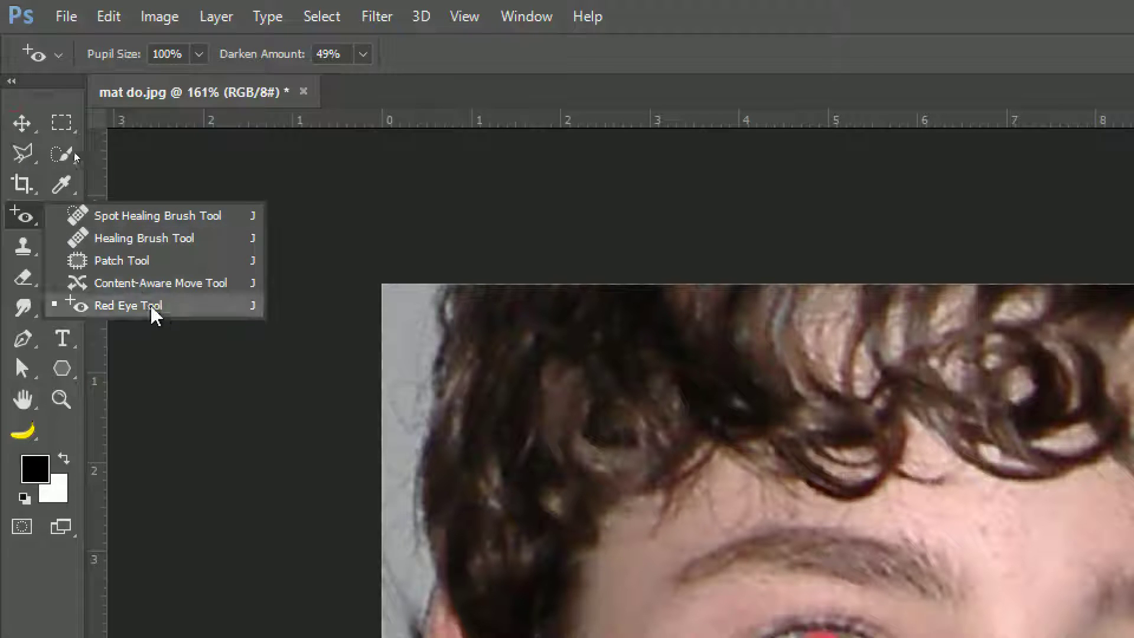
{"action": "left_click", "coordinate": [137, 306]}
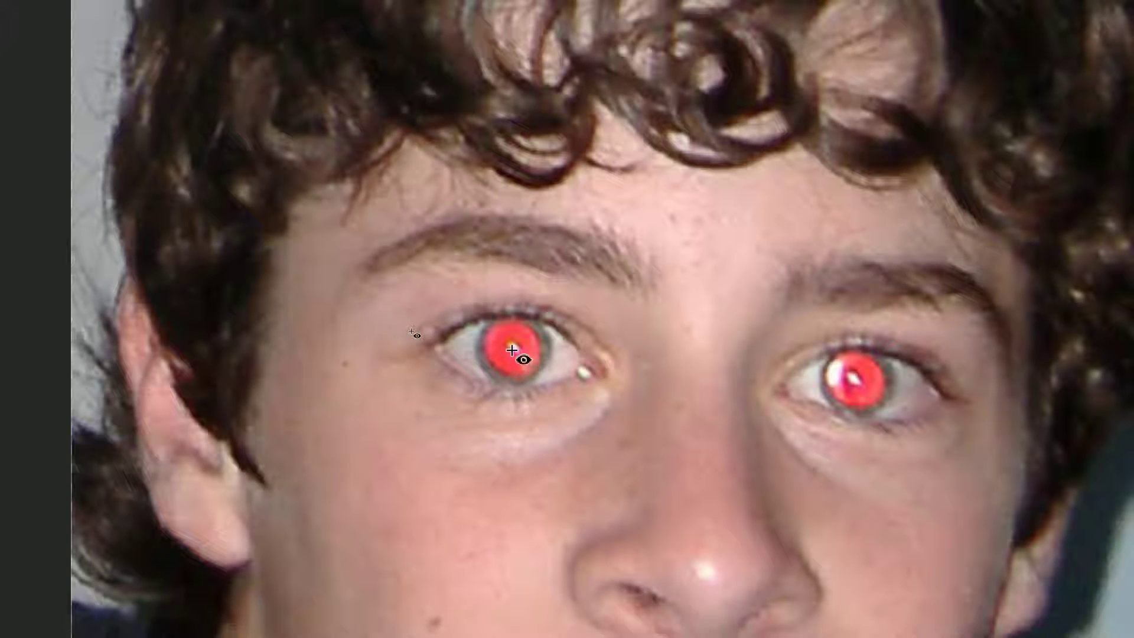
{"action": "left_click", "coordinate": [512, 350]}
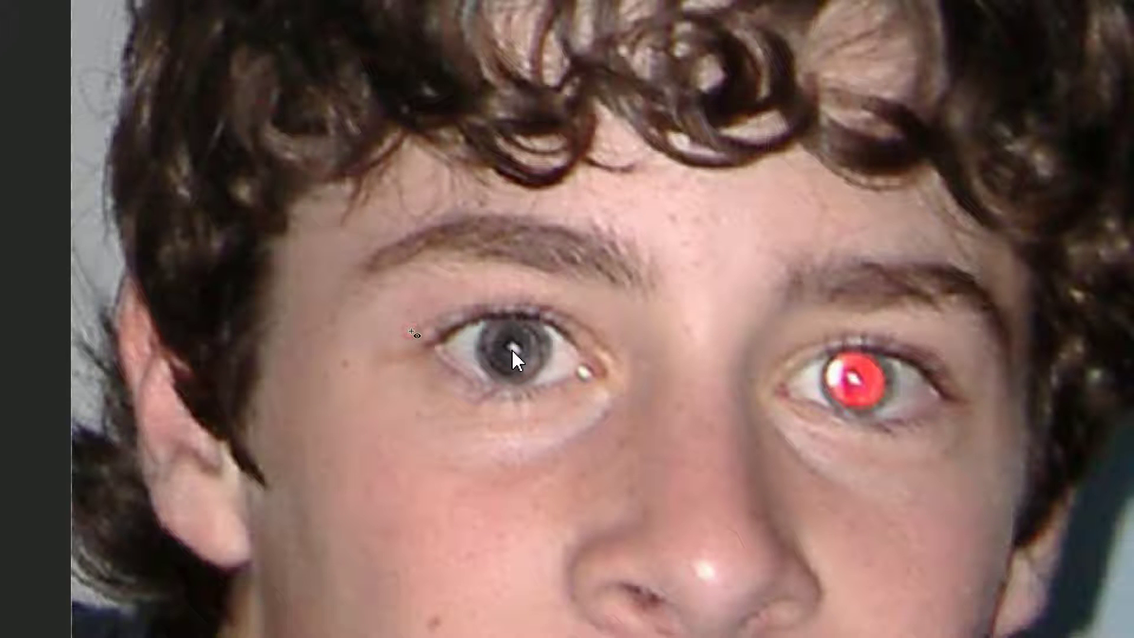
{"action": "left_click", "coordinate": [855, 379]}
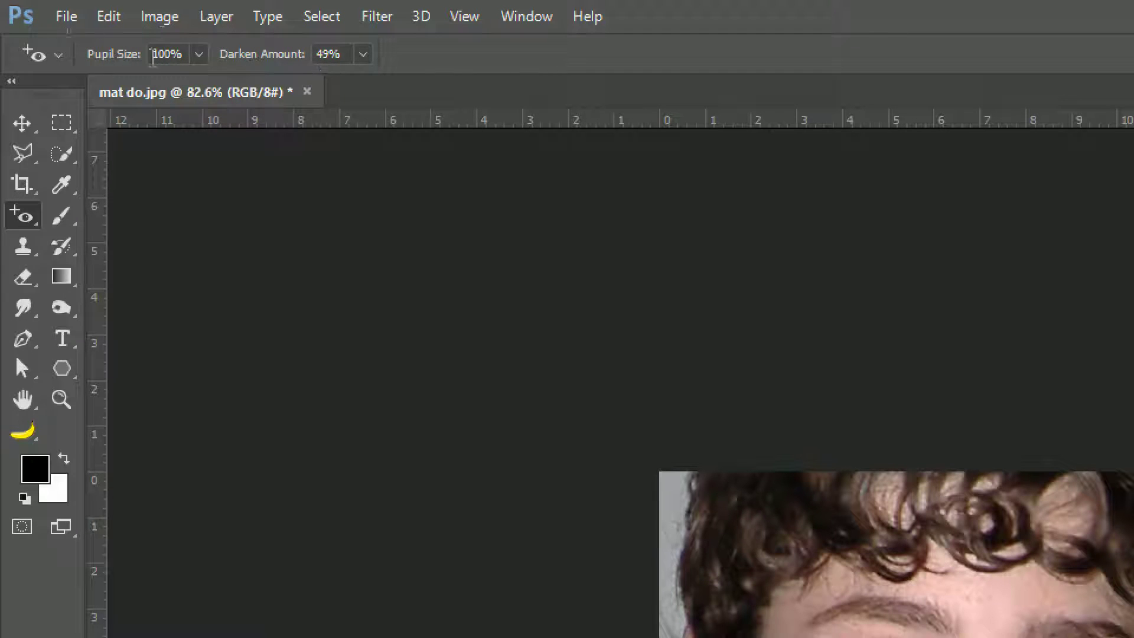
{"action": "left_click", "coordinate": [200, 54]}
Set the Red Eye Tool's Pupil Size to 49% and apply it to both pupils.
{"action": "left_click_drag", "start_coordinate": [199, 83], "coordinate": [145, 85]}
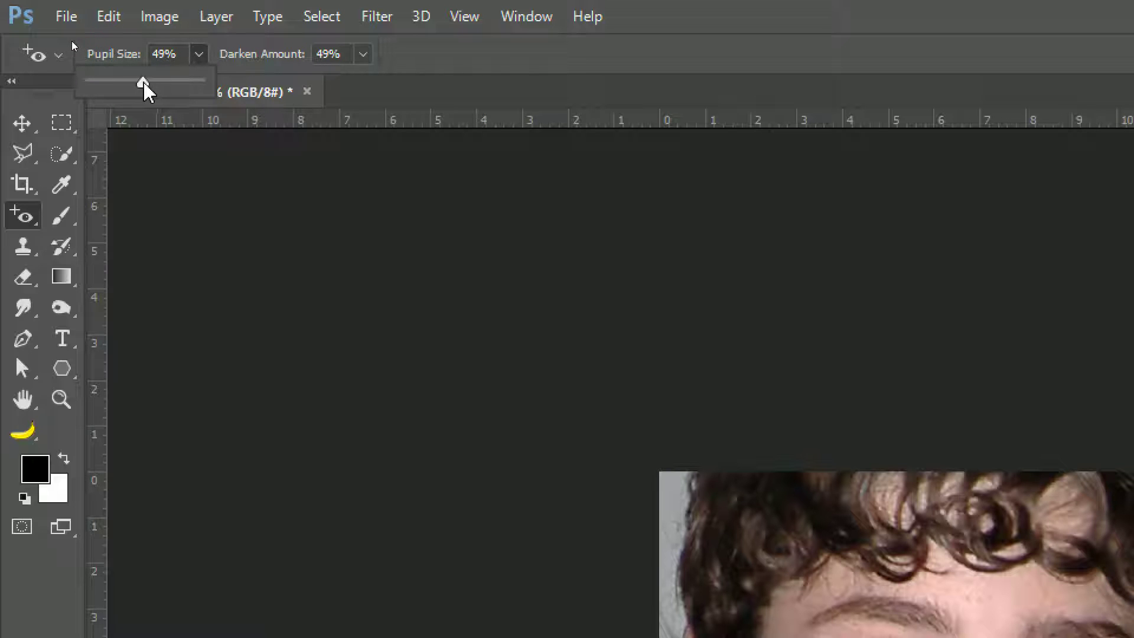
{"action": "left_click", "coordinate": [554, 70]}
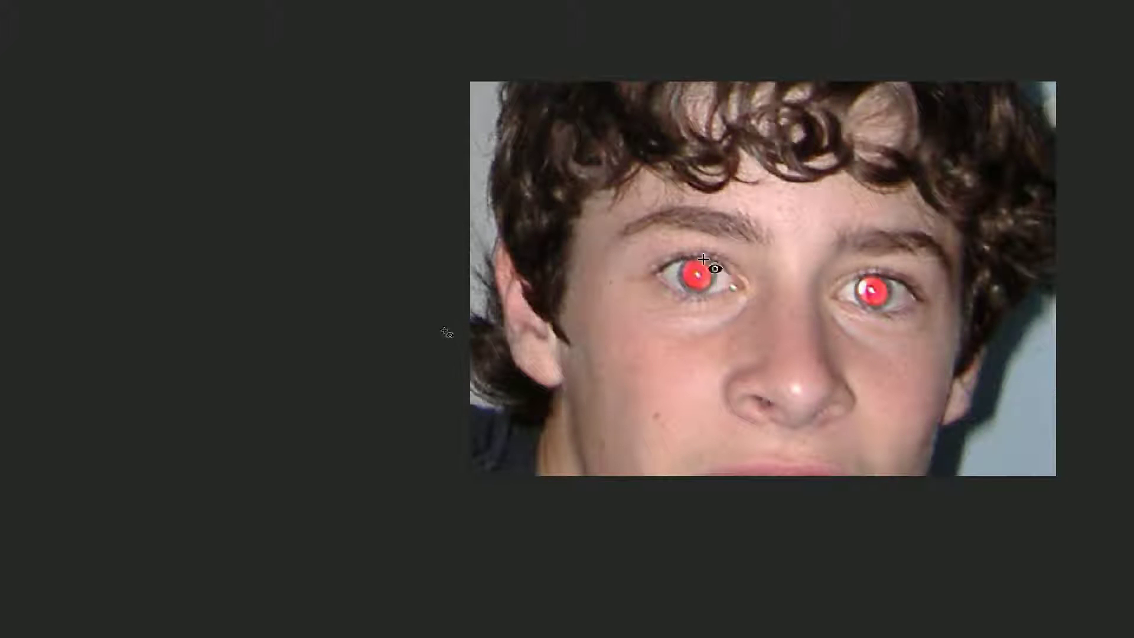
{"action": "left_click", "coordinate": [699, 273]}
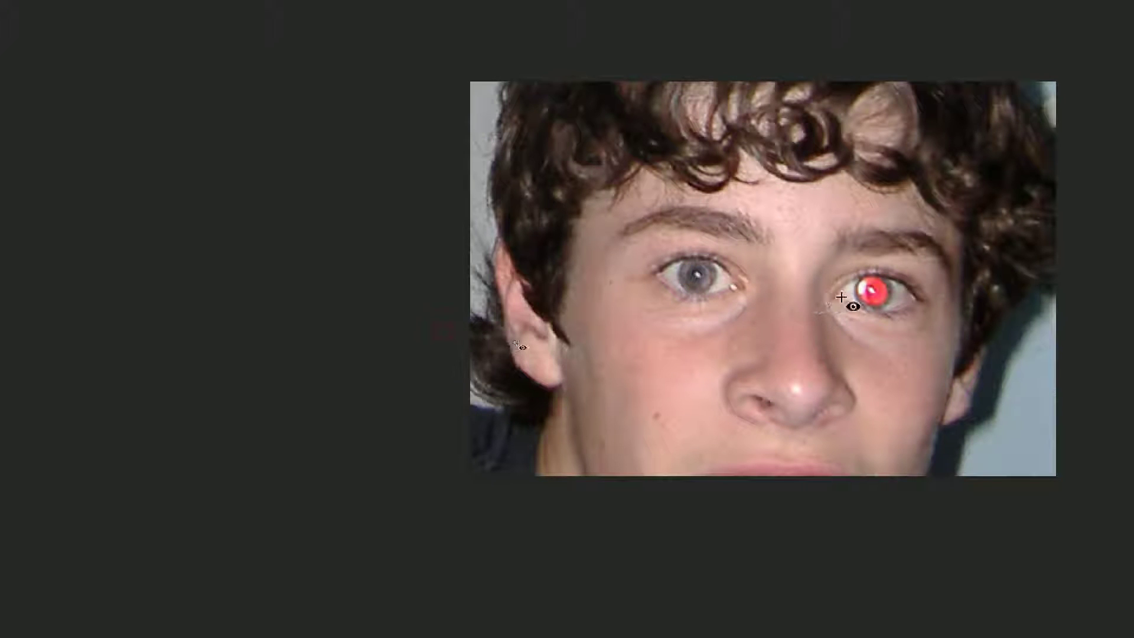
{"action": "left_click", "coordinate": [879, 292]}
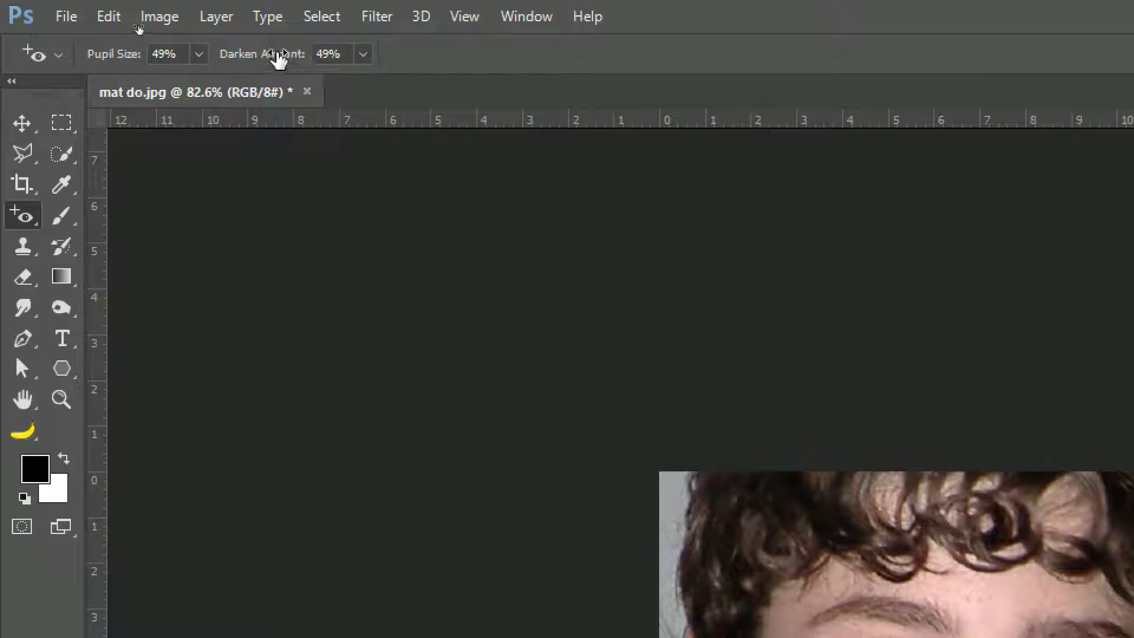
Raise Darken Amount to about 52%, switch to full-screen view, and undo the red-eye fixes.
{"action": "left_click", "coordinate": [362, 54]}
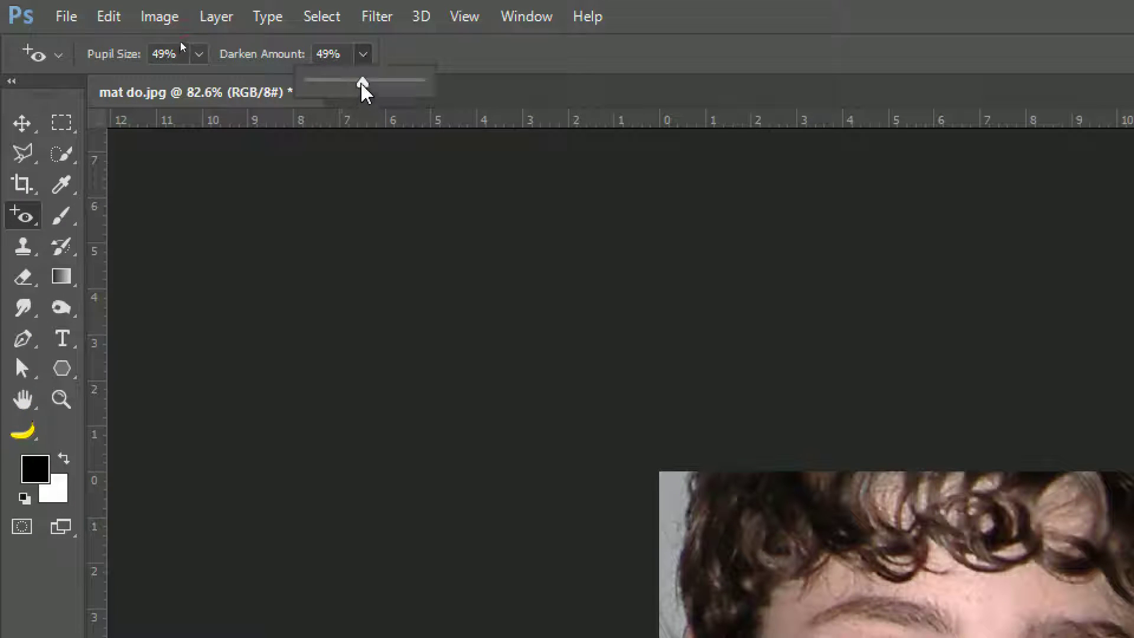
{"action": "left_click", "coordinate": [398, 55]}
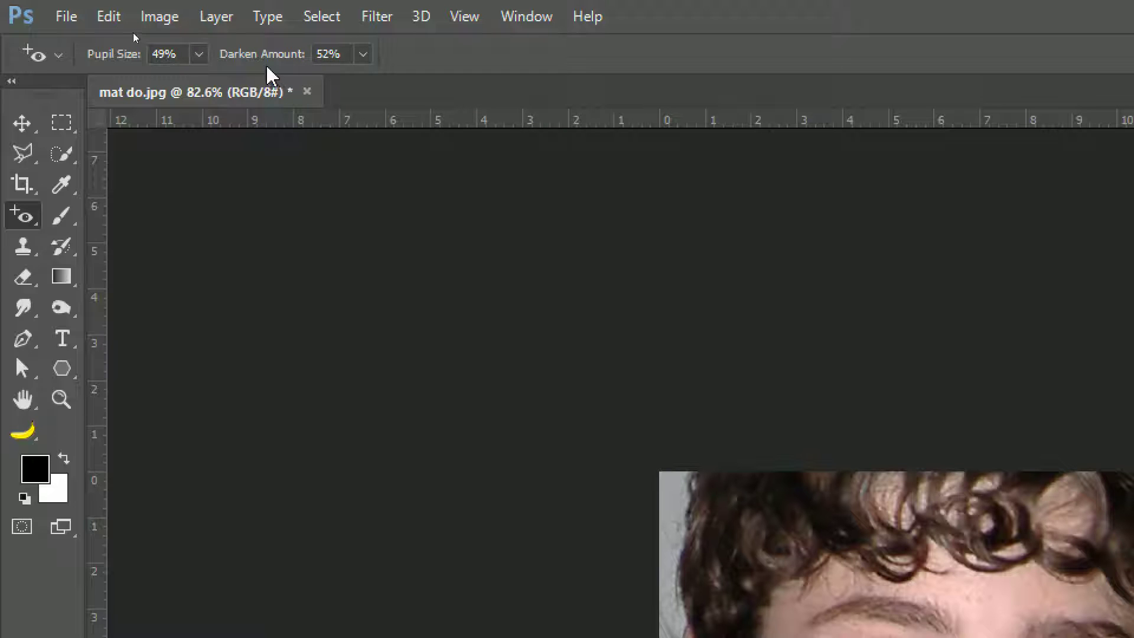
{"action": "mouse_move", "coordinate": [255, 57]}
{"action": "left_mouse_down"}
{"action": "mouse_move", "coordinate": [293, 59]}
{"action": "mouse_move", "coordinate": [265, 59]}
{"action": "left_mouse_up"}
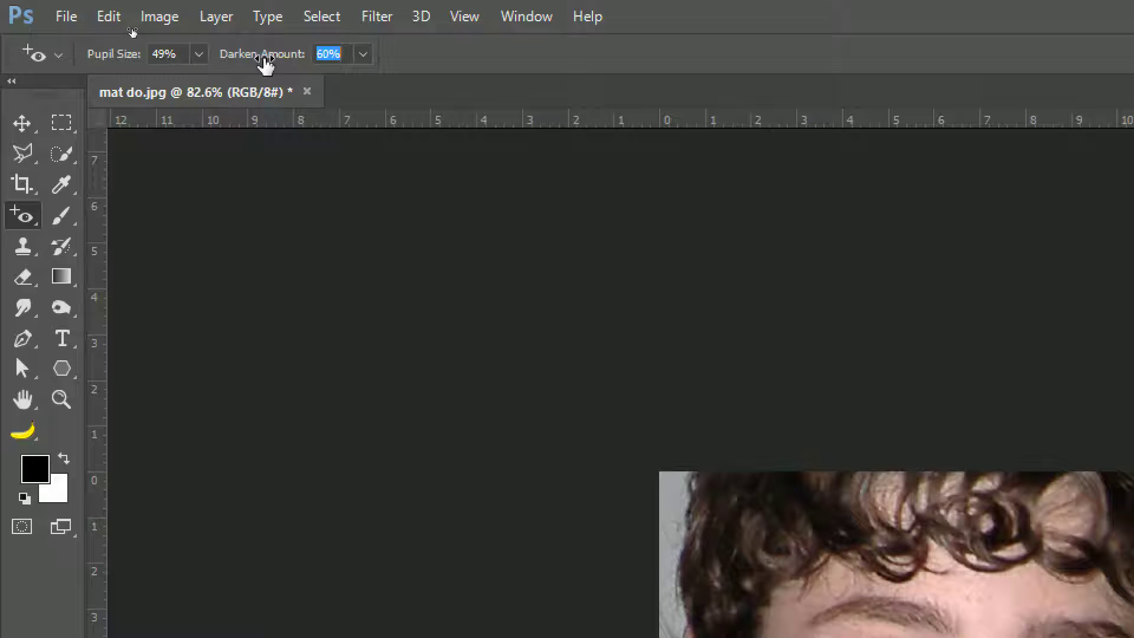
{"action": "key", "text": "f"}
{"action": "key", "text": "f"}
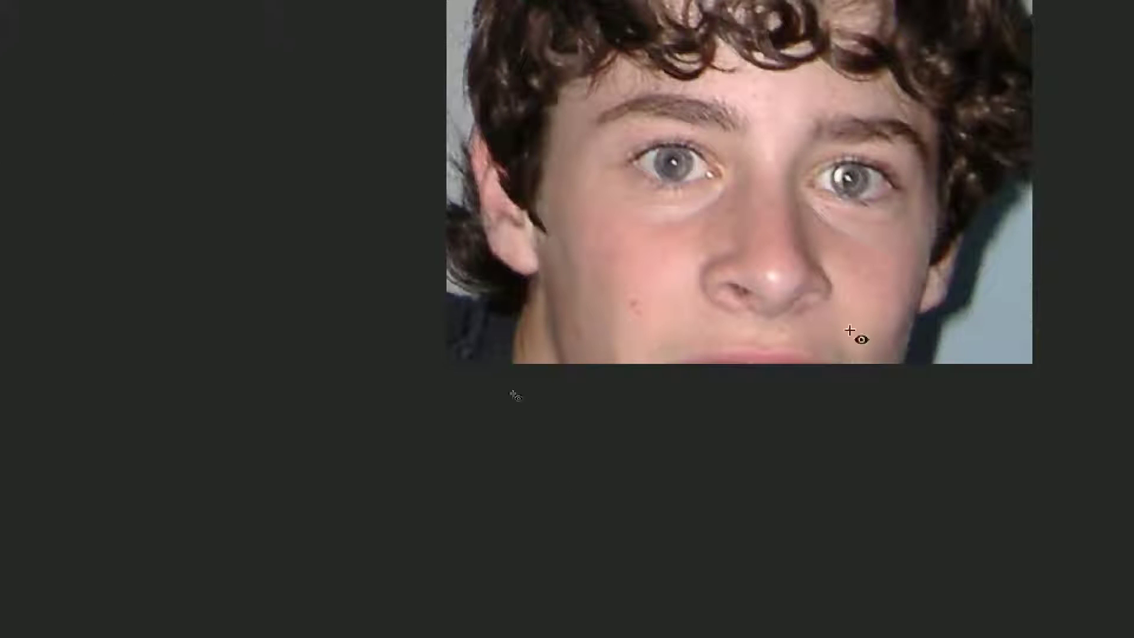
{"action": "key", "text": "ctrl+alt+z"}
{"action": "key", "text": "ctrl+alt+z"}
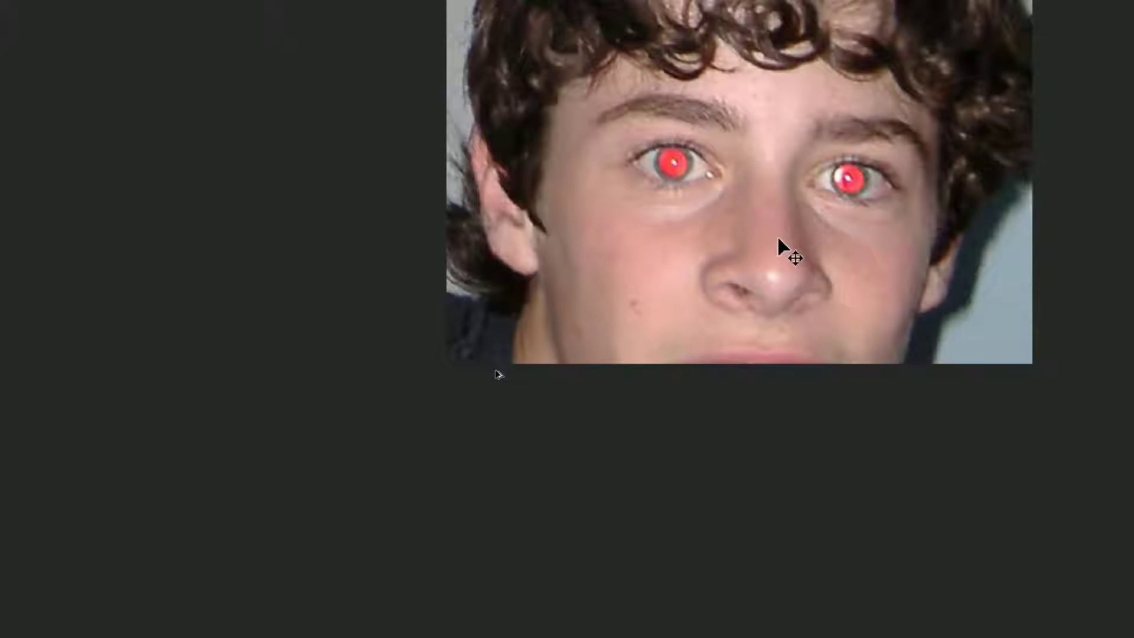
{"action": "scroll", "coordinate": [768, 189], "scroll_direction": "up", "scroll_amount": 5}
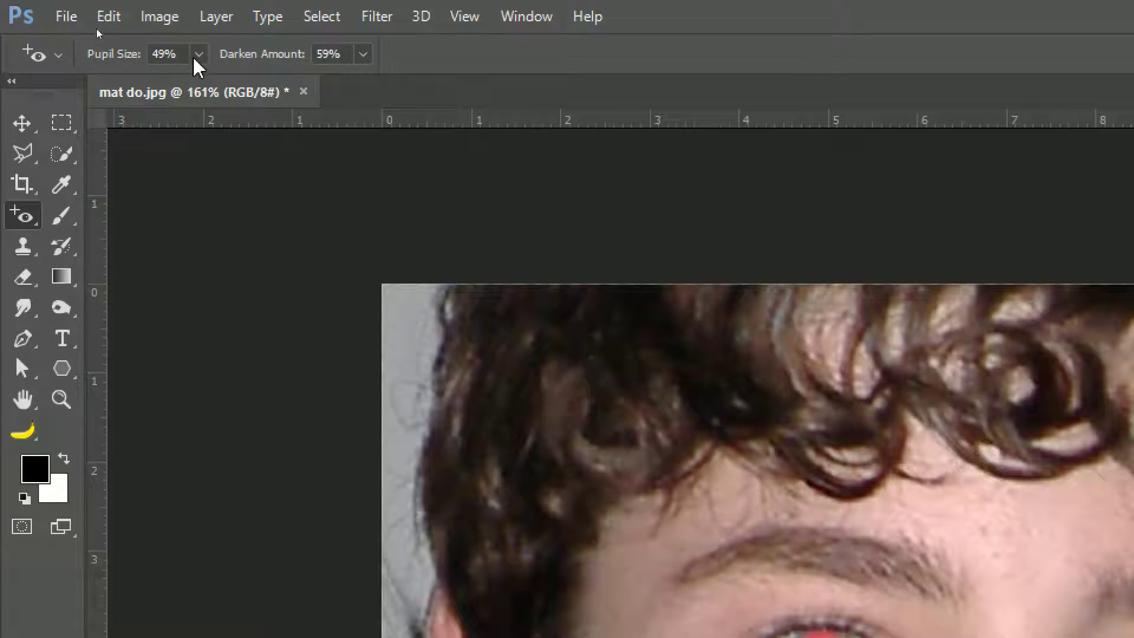
{"action": "left_click", "coordinate": [168, 18]}
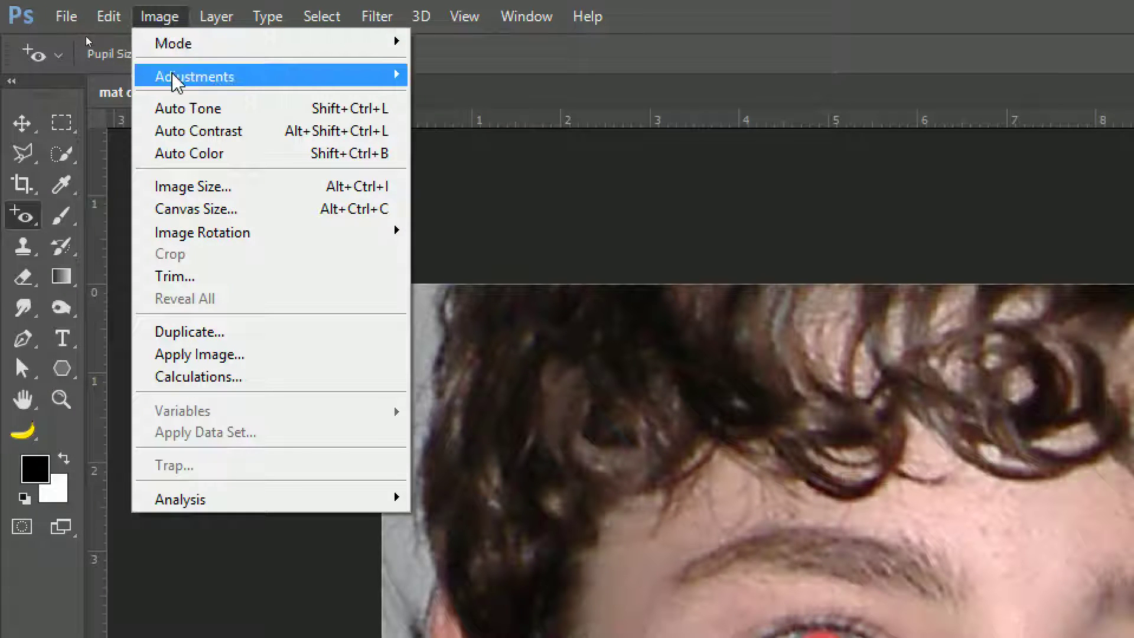
{"action": "mouse_move", "coordinate": [194, 76]}
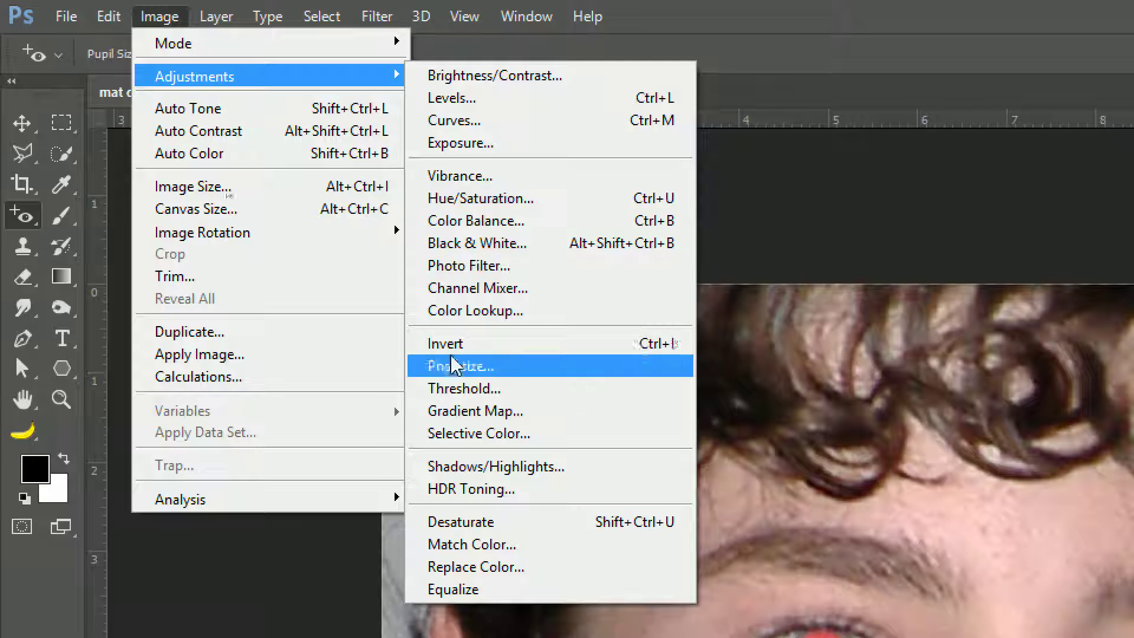
Open Image > Adjustments > Hue/Saturation and drag its dialog over the photo.
{"action": "left_click", "coordinate": [473, 201]}
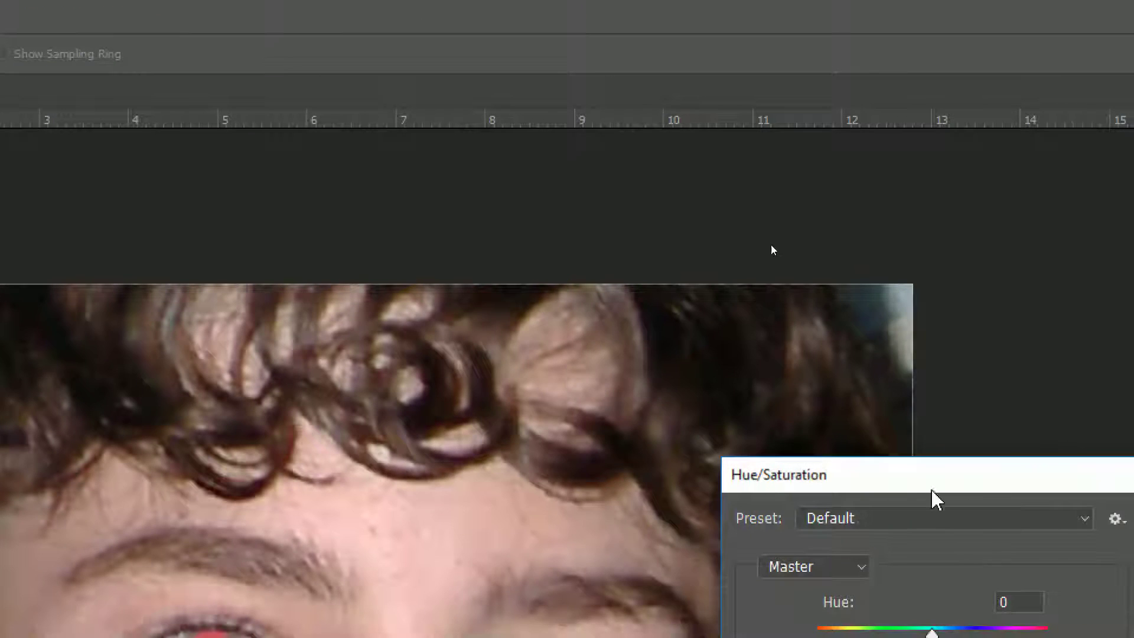
{"action": "mouse_move", "coordinate": [932, 499]}
{"action": "left_mouse_down"}
{"action": "mouse_move", "coordinate": [612, 144]}
{"action": "mouse_move", "coordinate": [481, 119]}
{"action": "left_mouse_up"}
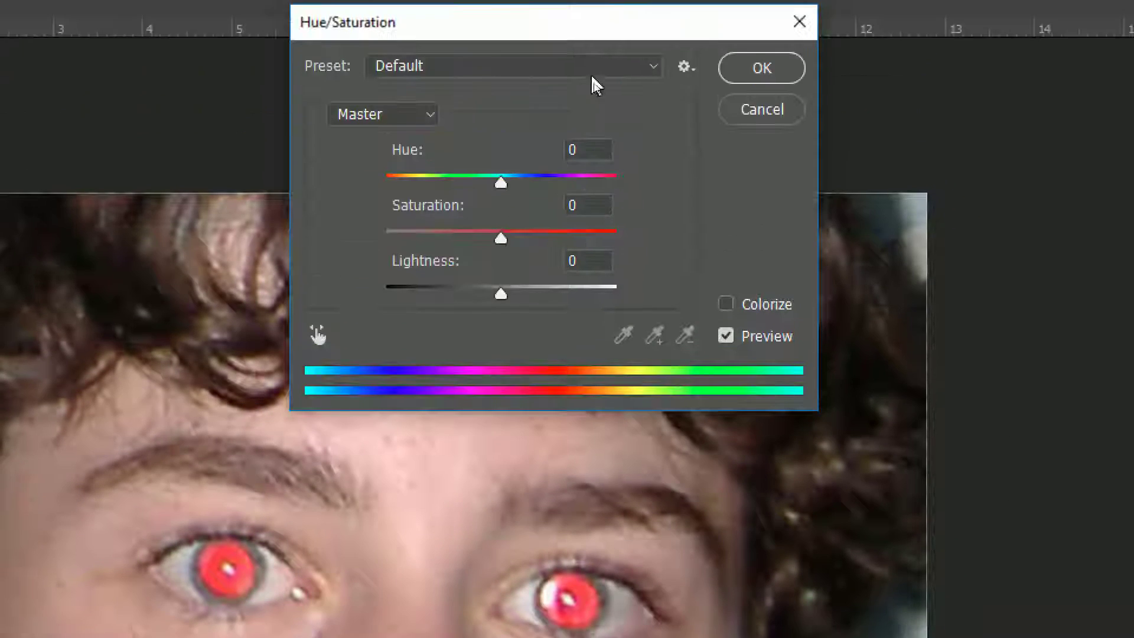
Move the Hue/Saturation dialog lower and switch its channel from Master to Reds.
{"action": "left_click_drag", "start_coordinate": [593, 78], "coordinate": [691, 327]}
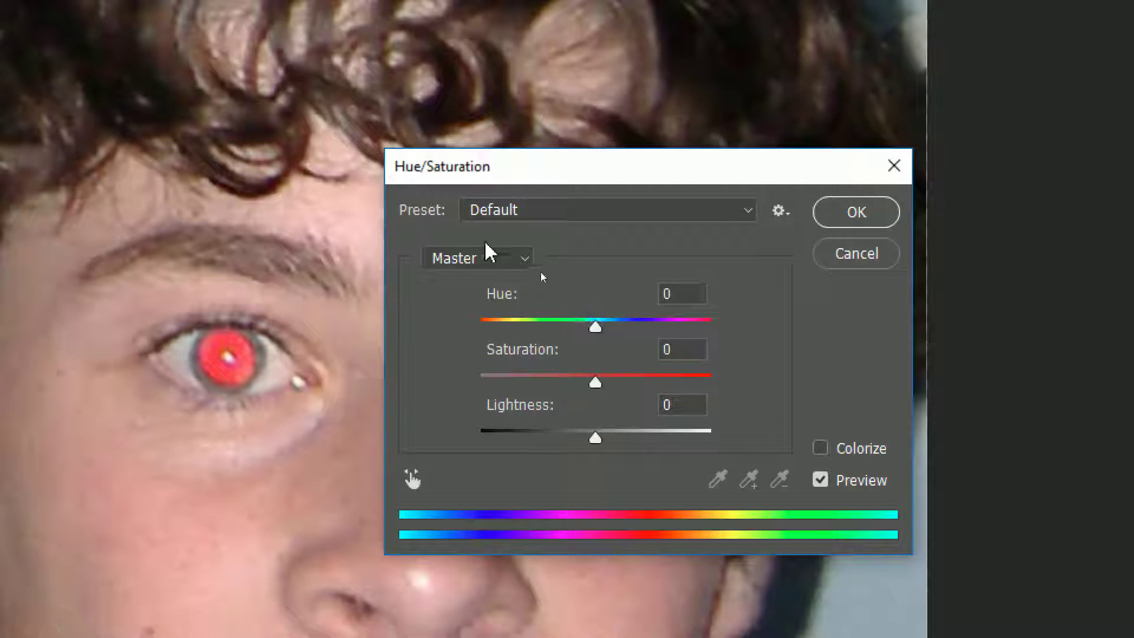
{"action": "left_click", "coordinate": [517, 259]}
{"action": "left_click", "coordinate": [553, 277]}
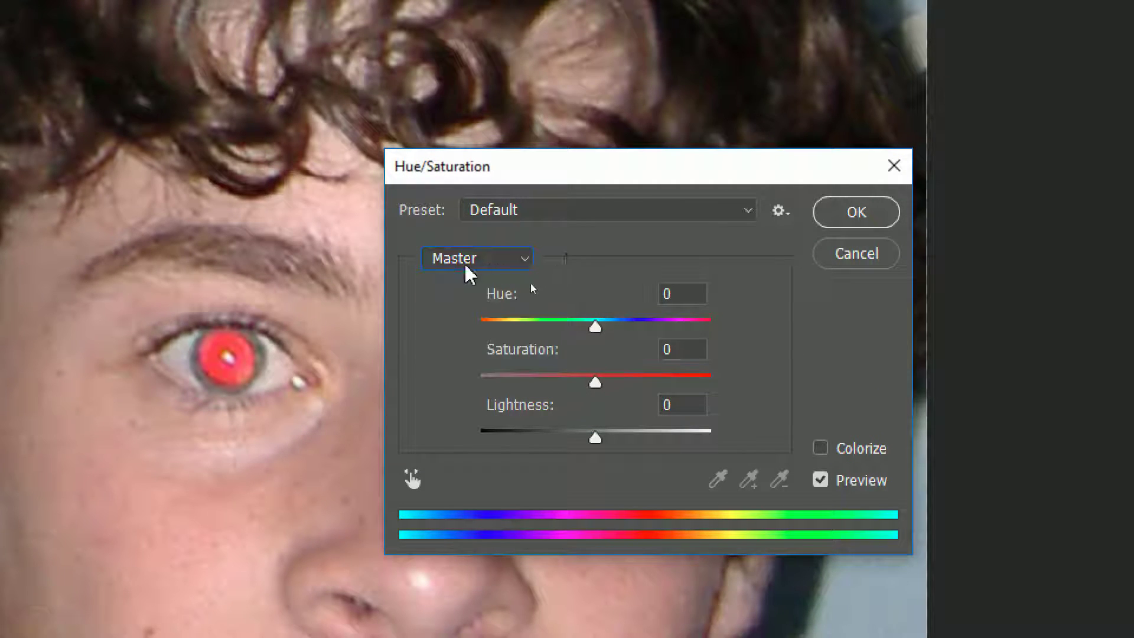
{"action": "left_click", "coordinate": [524, 264]}
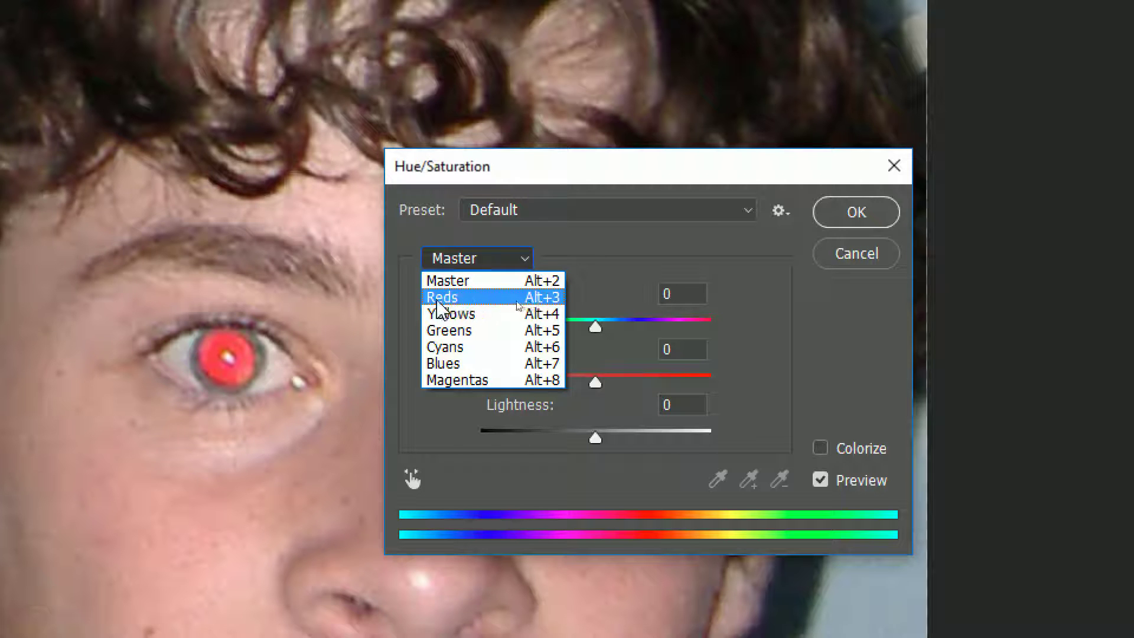
{"action": "left_click", "coordinate": [438, 299]}
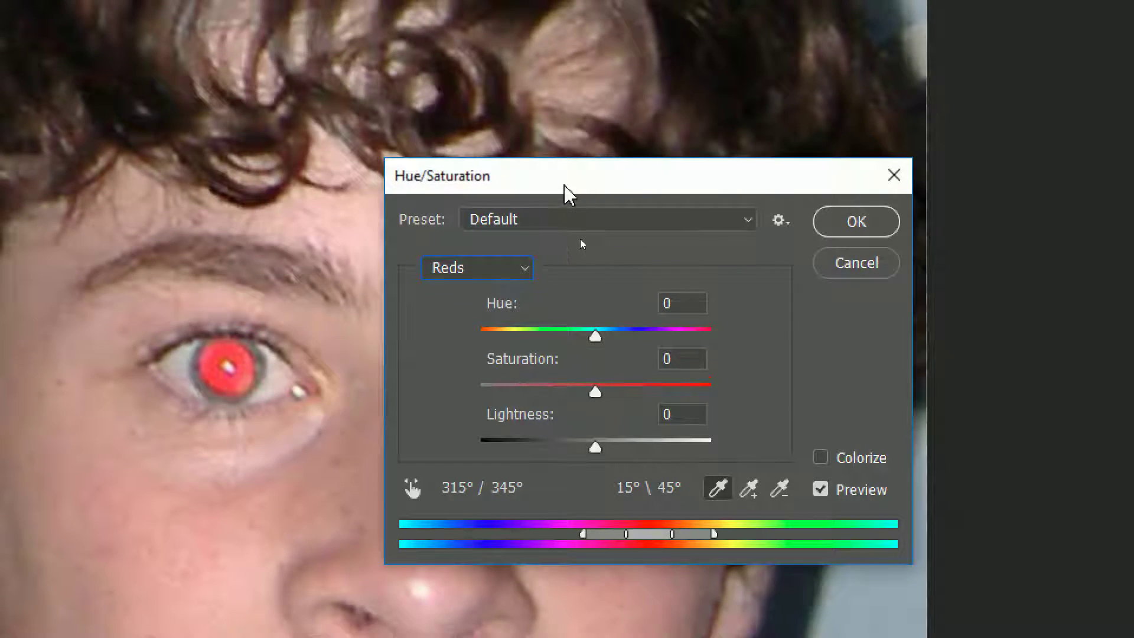
Move the Hue/Saturation dialog off the right eye and trial lowering the Reds saturation.
{"action": "left_click_drag", "start_coordinate": [564, 192], "coordinate": [825, 100]}
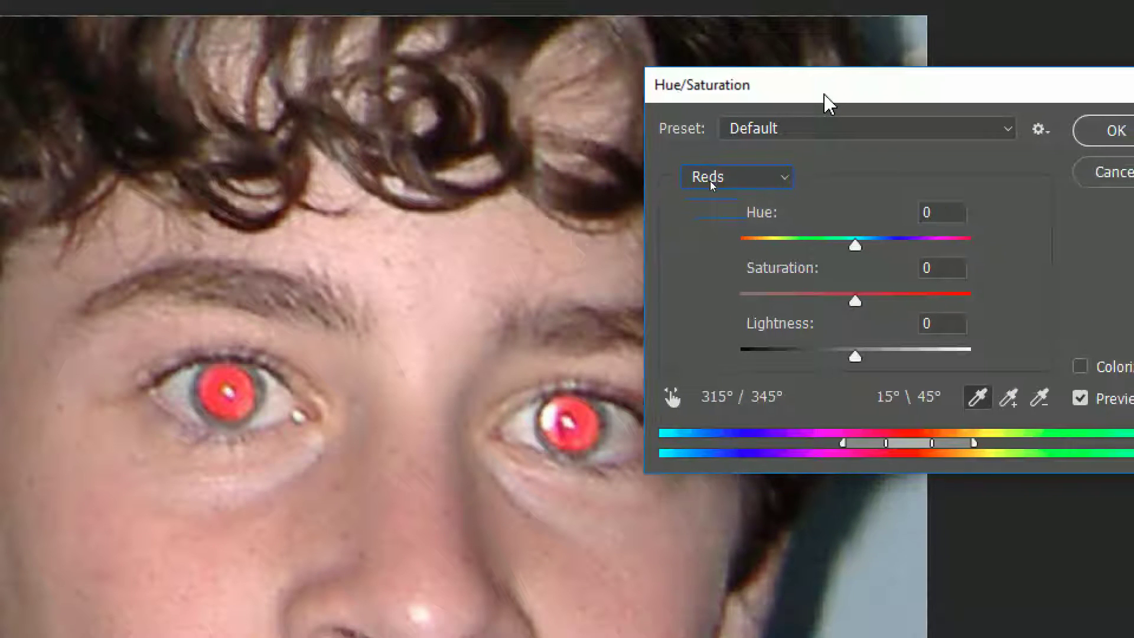
{"action": "left_click", "coordinate": [756, 180]}
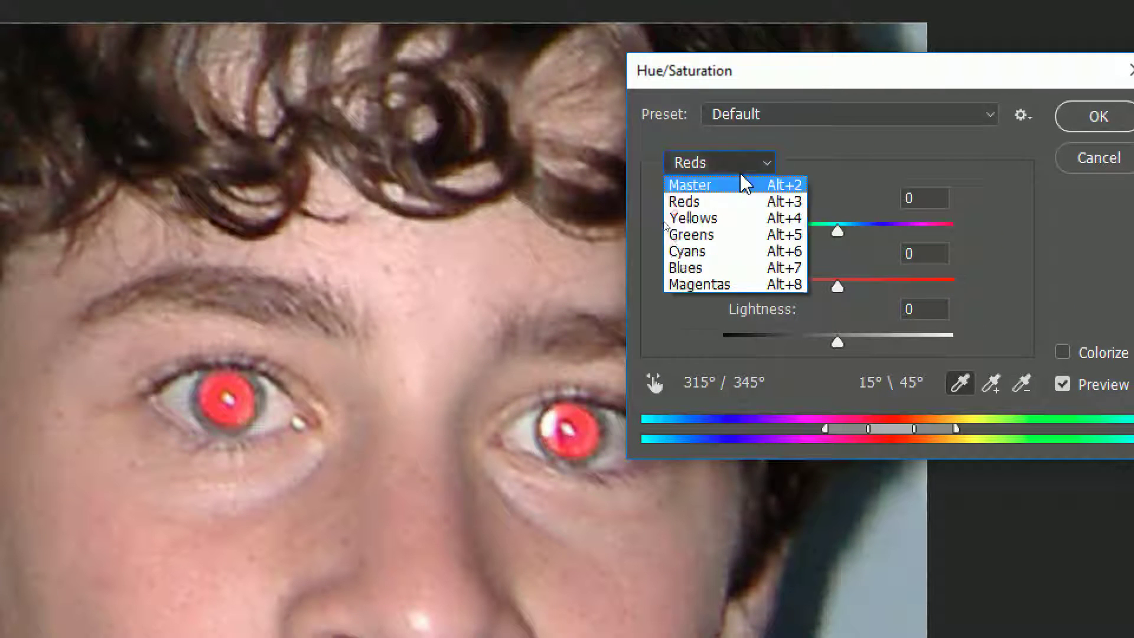
{"action": "left_click", "coordinate": [697, 203]}
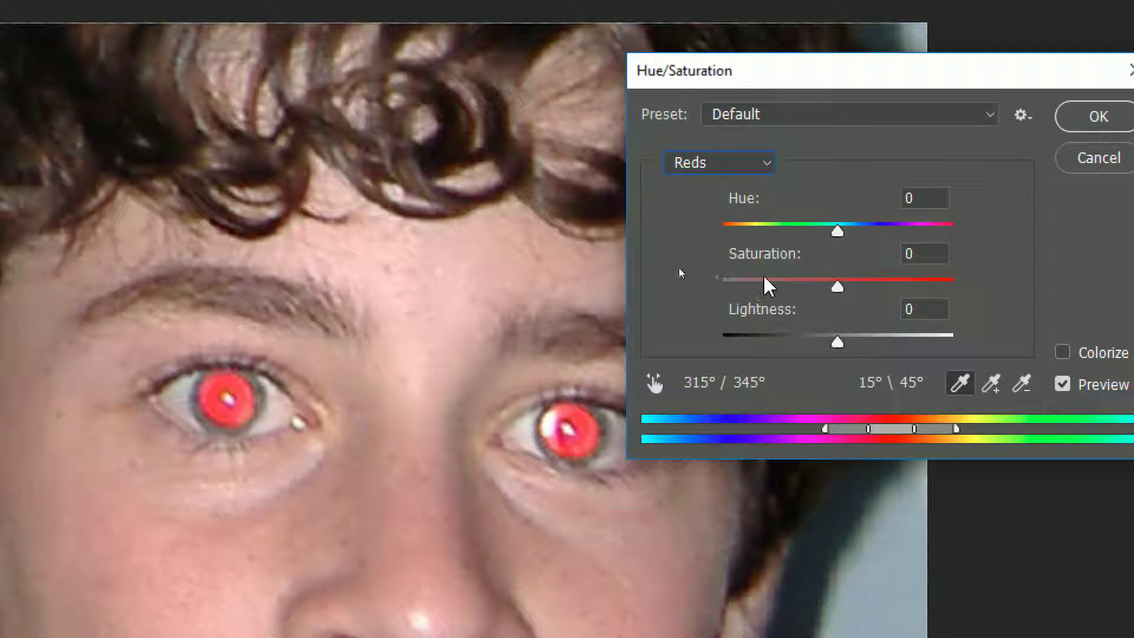
{"action": "left_click", "coordinate": [840, 290]}
{"action": "left_click_drag", "start_coordinate": [840, 290], "coordinate": [721, 290]}
Raise the Reds saturation back to +11, then cancel the Hue/Saturation changes.
{"action": "key", "text": "alt"}
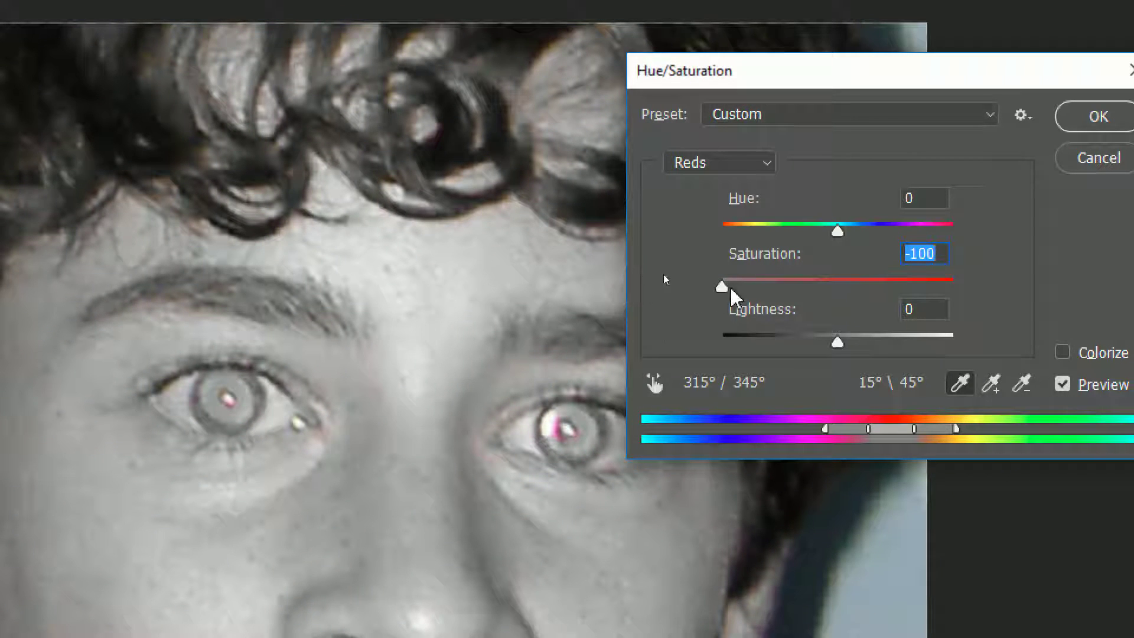
{"action": "left_click_drag", "start_coordinate": [720, 288], "coordinate": [853, 288]}
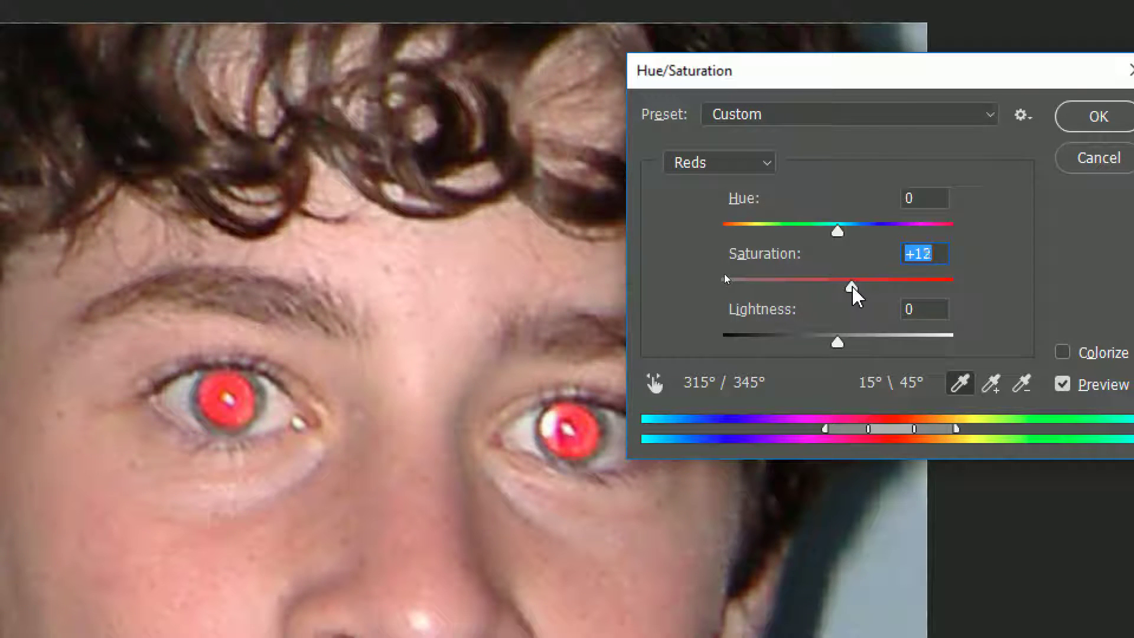
{"action": "left_click_drag", "start_coordinate": [853, 288], "coordinate": [852, 287]}
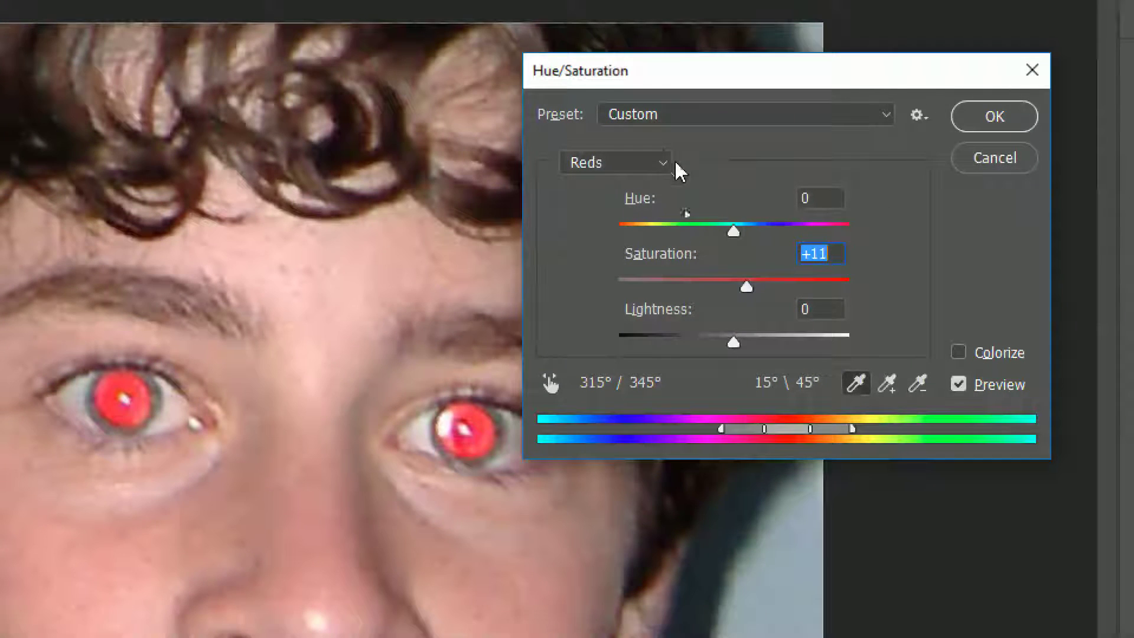
{"action": "left_click", "coordinate": [978, 164]}
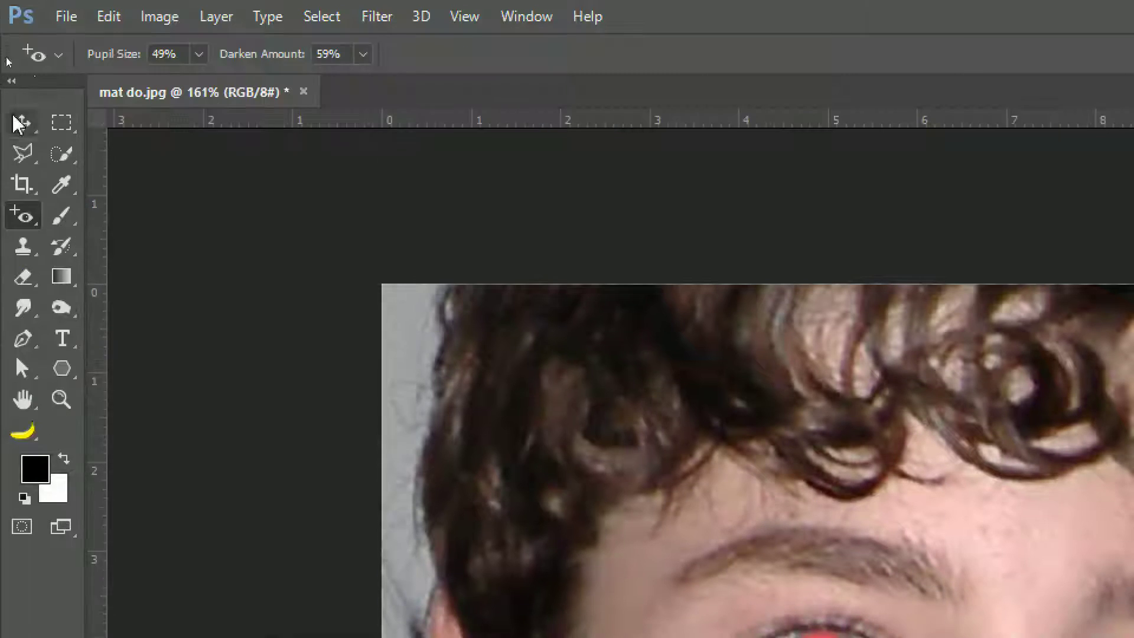
{"action": "right_click", "coordinate": [61, 122]}
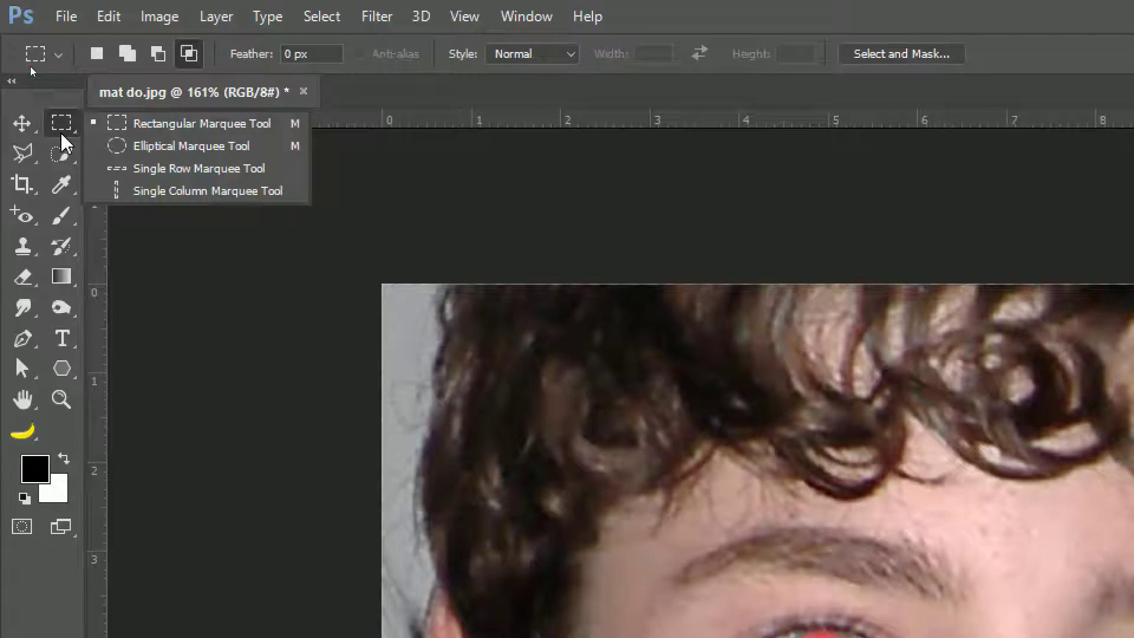
{"action": "left_click", "coordinate": [124, 148]}
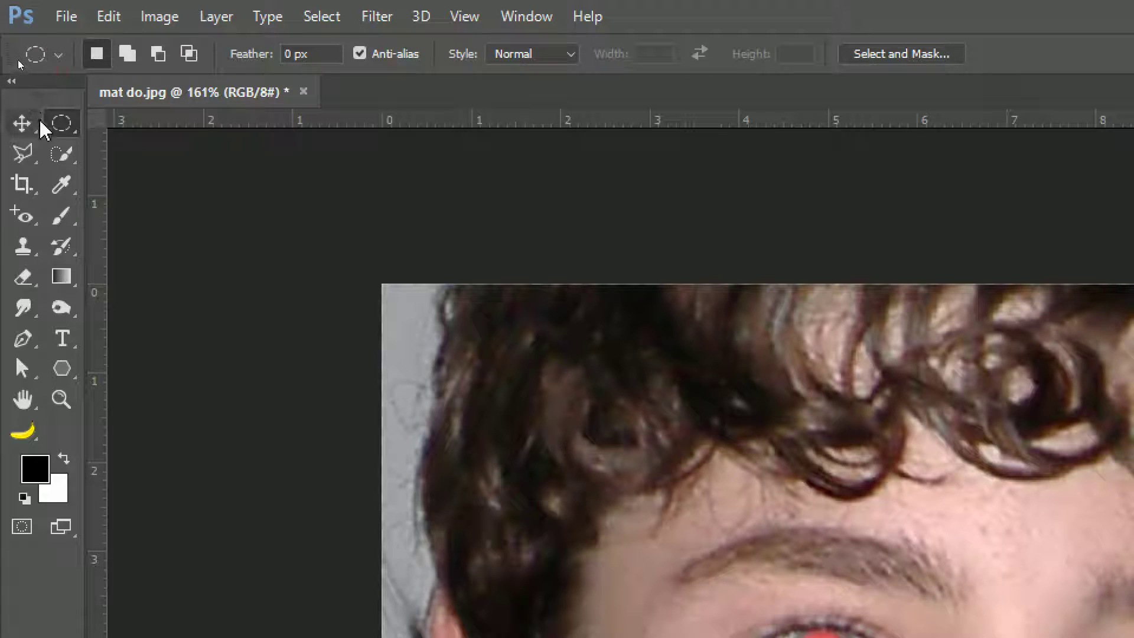
{"action": "right_click", "coordinate": [65, 126]}
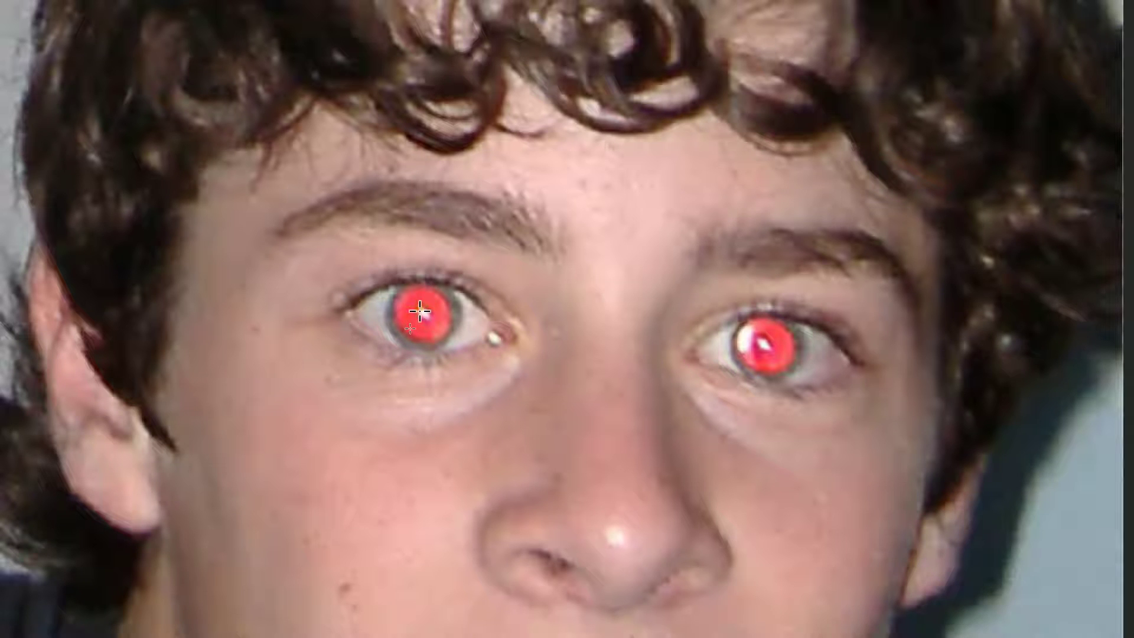
{"action": "key", "text": "shift+alt"}
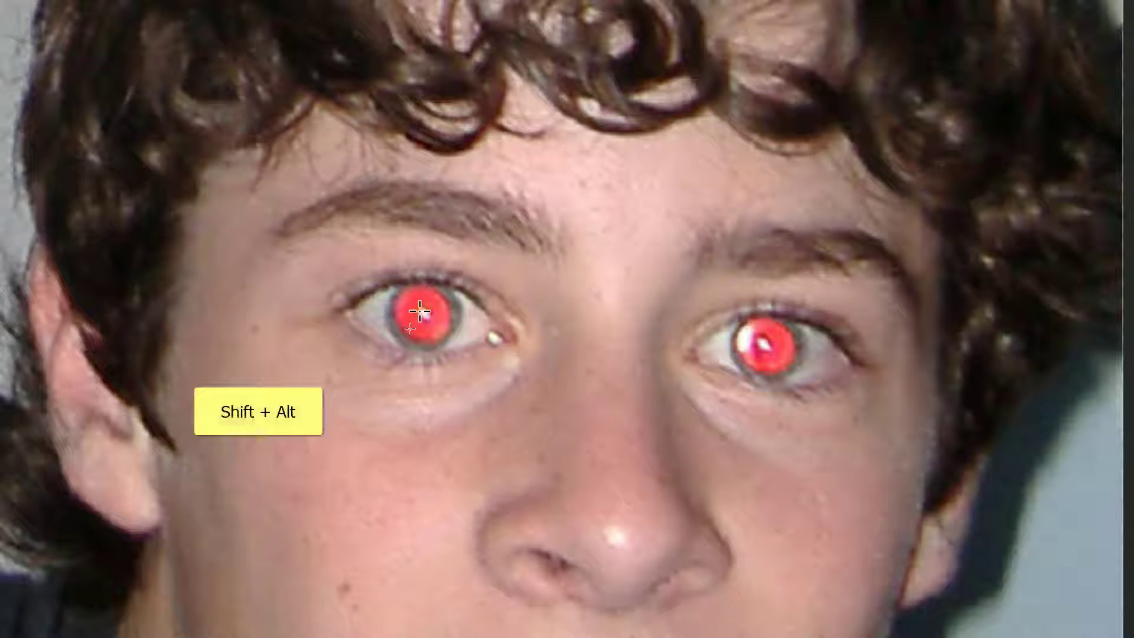
{"action": "left_click_drag", "start_coordinate": [420, 316], "coordinate": [448, 338]}
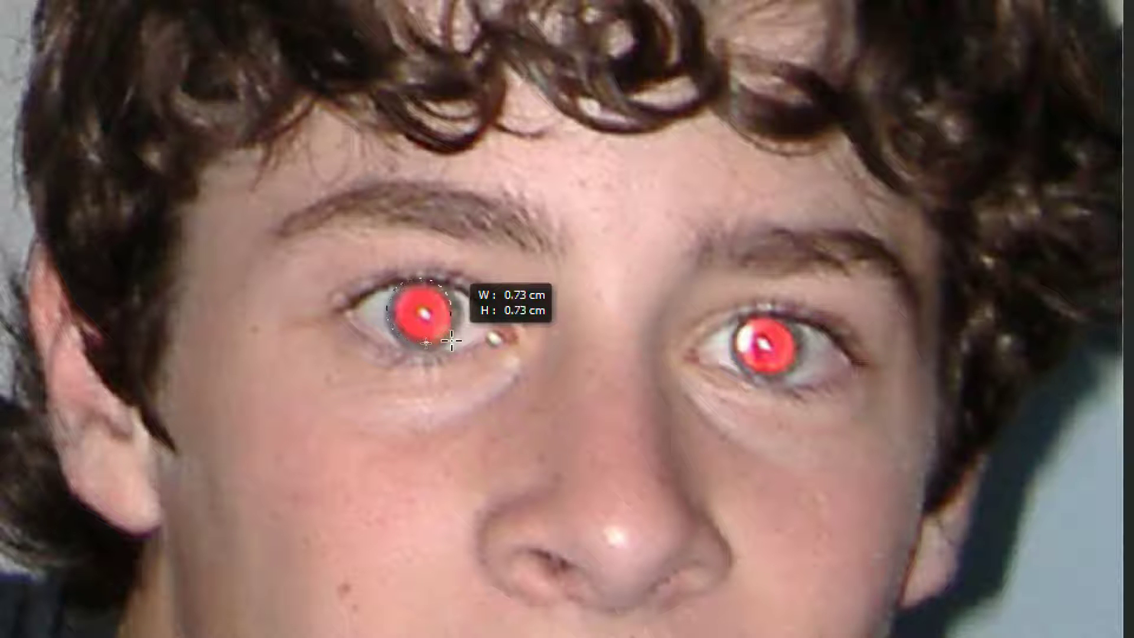
{"action": "left_click_drag", "start_coordinate": [448, 338], "coordinate": [451, 342]}
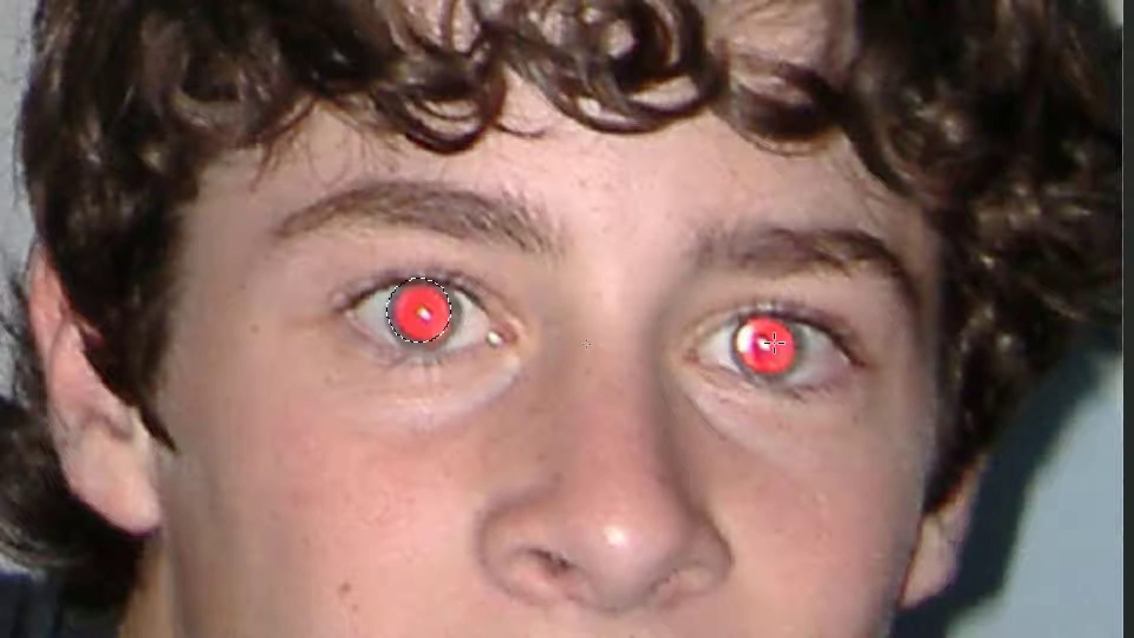
{"action": "left_click_drag", "start_coordinate": [763, 342], "coordinate": [803, 367]}
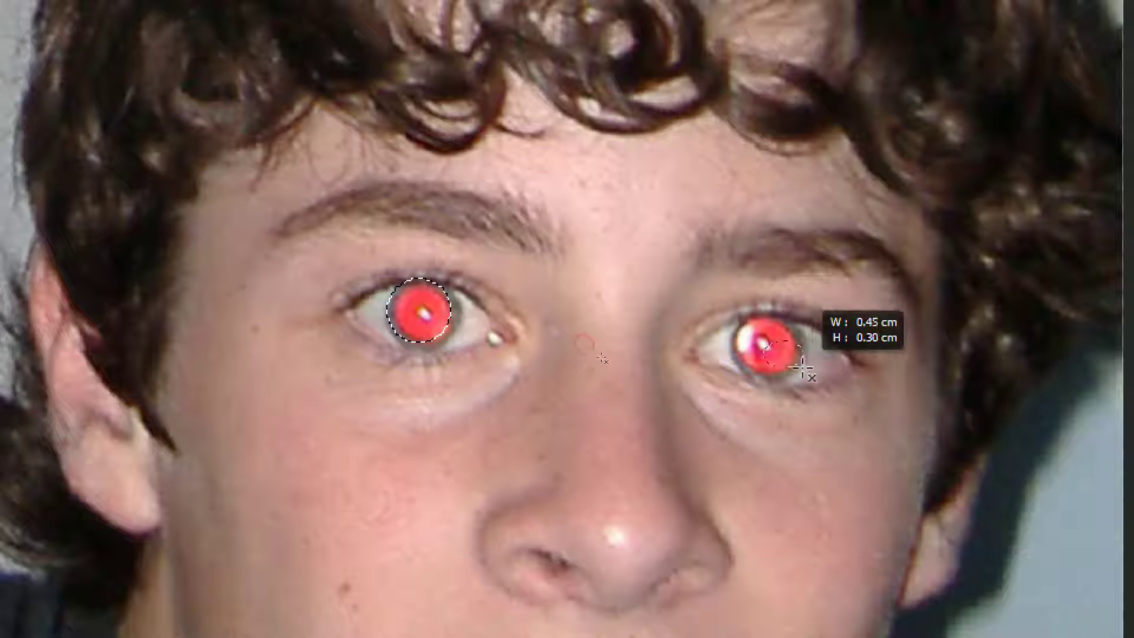
{"action": "mouse_move", "coordinate": [802, 368]}
{"action": "left_mouse_down"}
{"action": "mouse_move", "coordinate": [791, 360]}
{"action": "mouse_move", "coordinate": [804, 371]}
{"action": "left_mouse_up"}
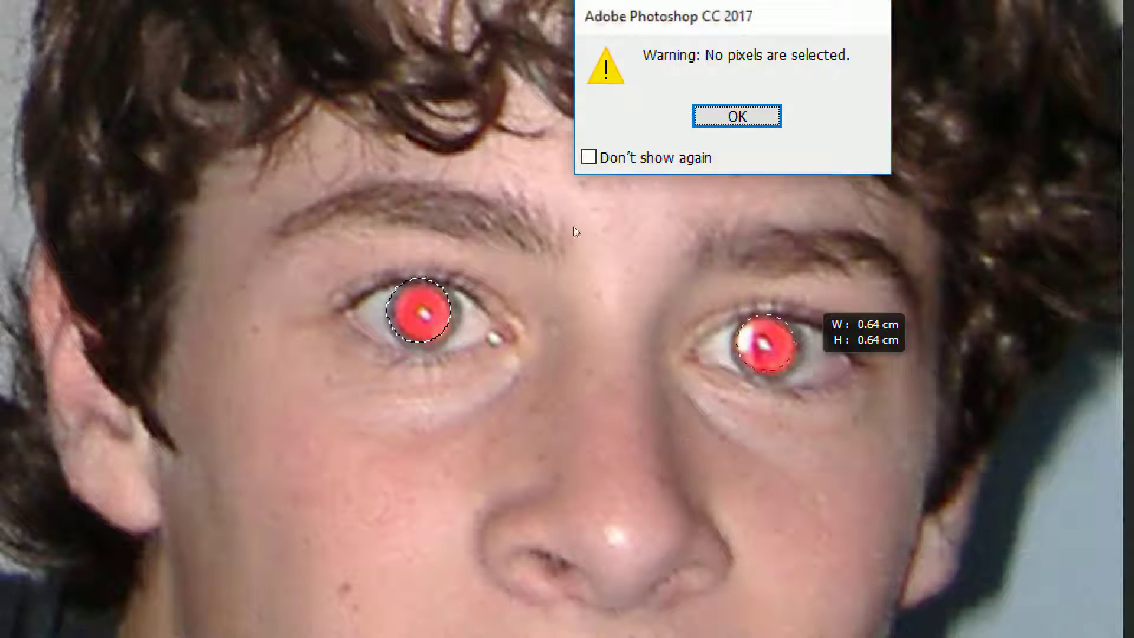
{"action": "left_click", "coordinate": [750, 116]}
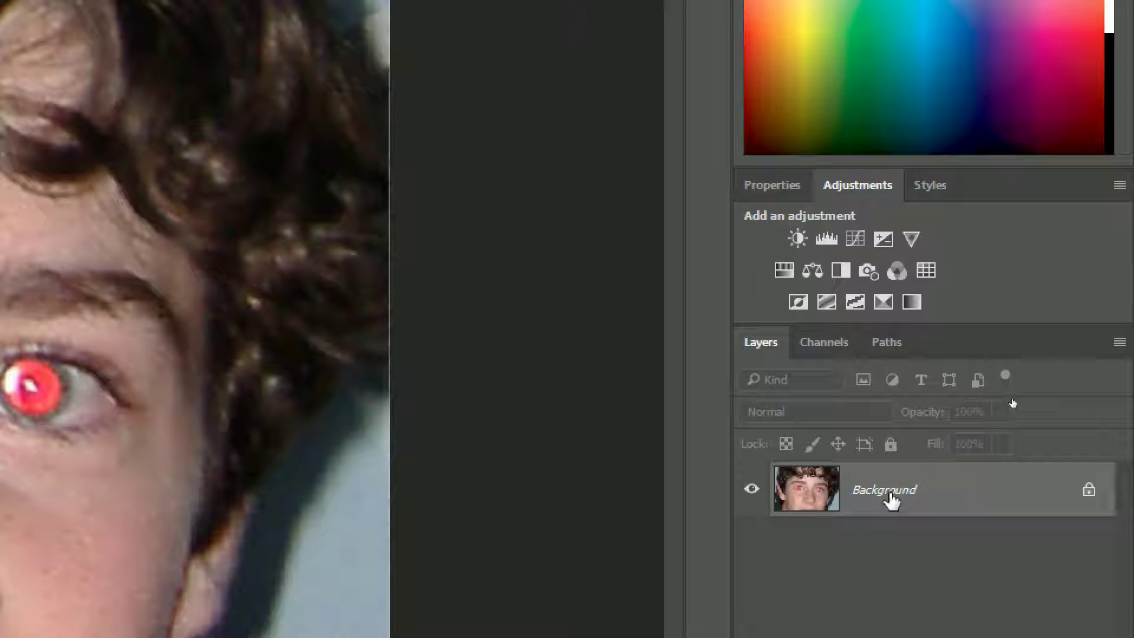
Turn the locked Background into an editable Layer 0 using Layer from Background.
{"action": "double_click", "coordinate": [891, 498]}
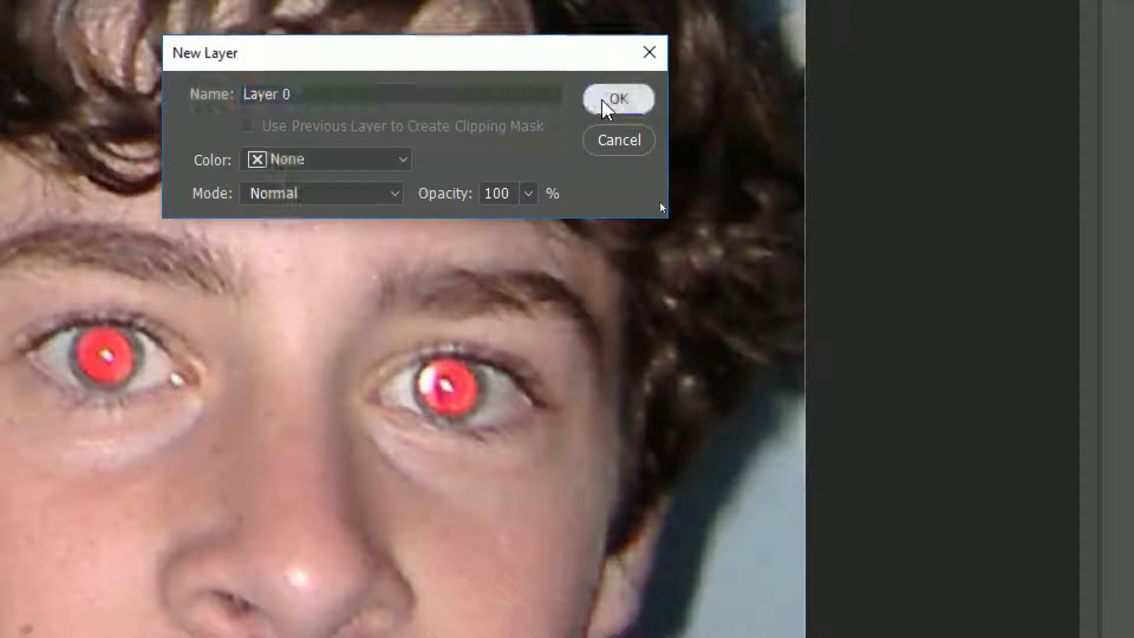
{"action": "left_click", "coordinate": [612, 99]}
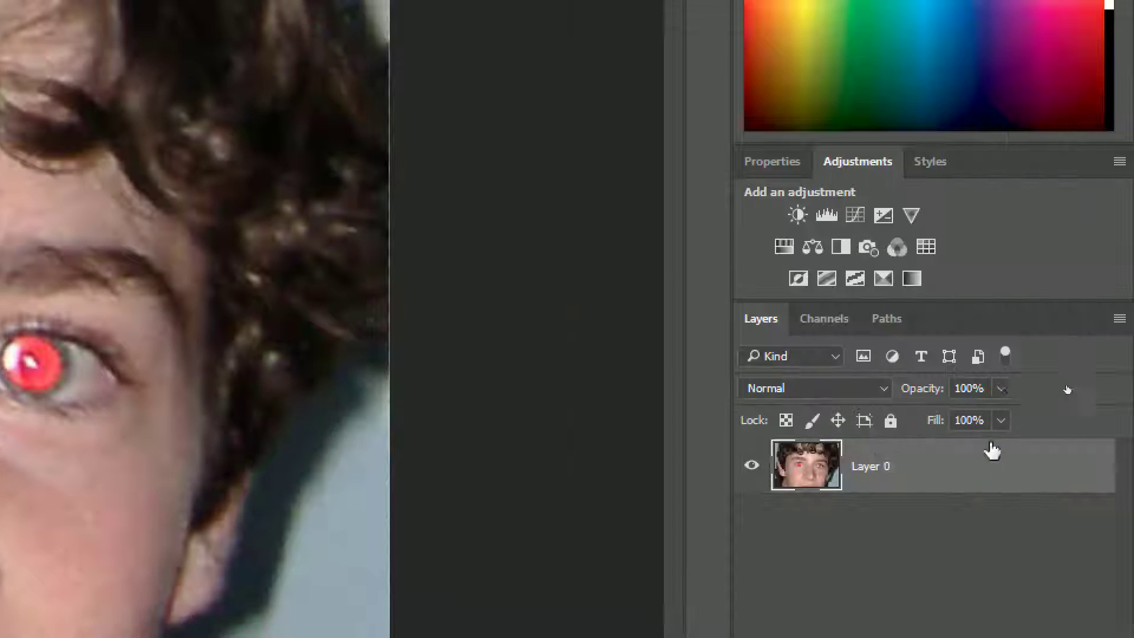
{"action": "right_click", "coordinate": [1045, 476]}
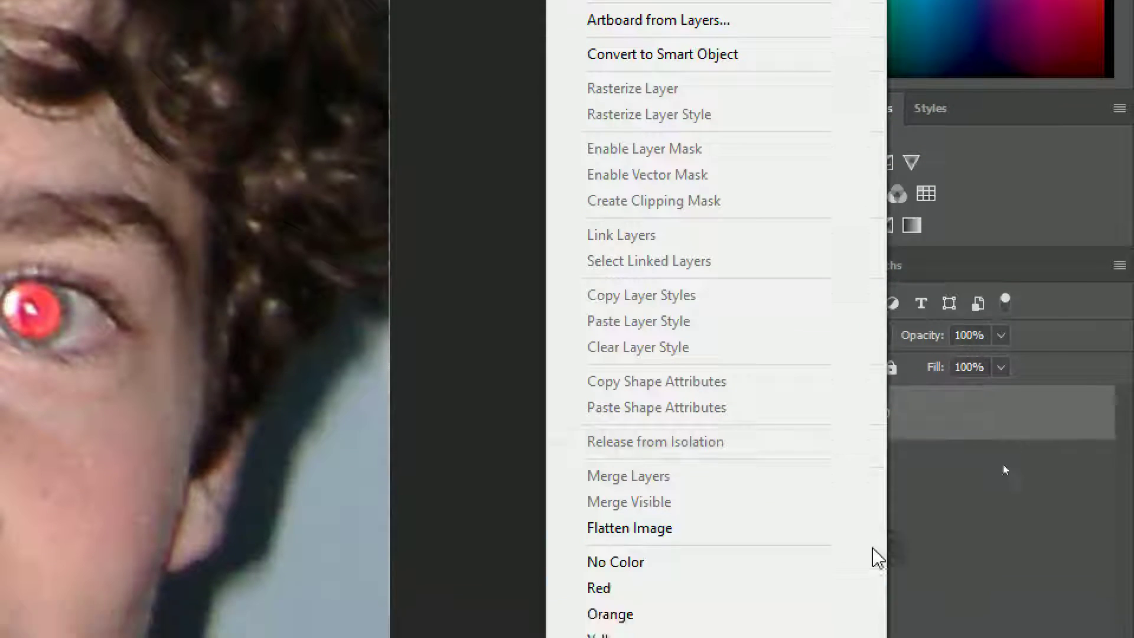
{"action": "left_click", "coordinate": [863, 577]}
{"action": "left_click", "coordinate": [961, 488]}
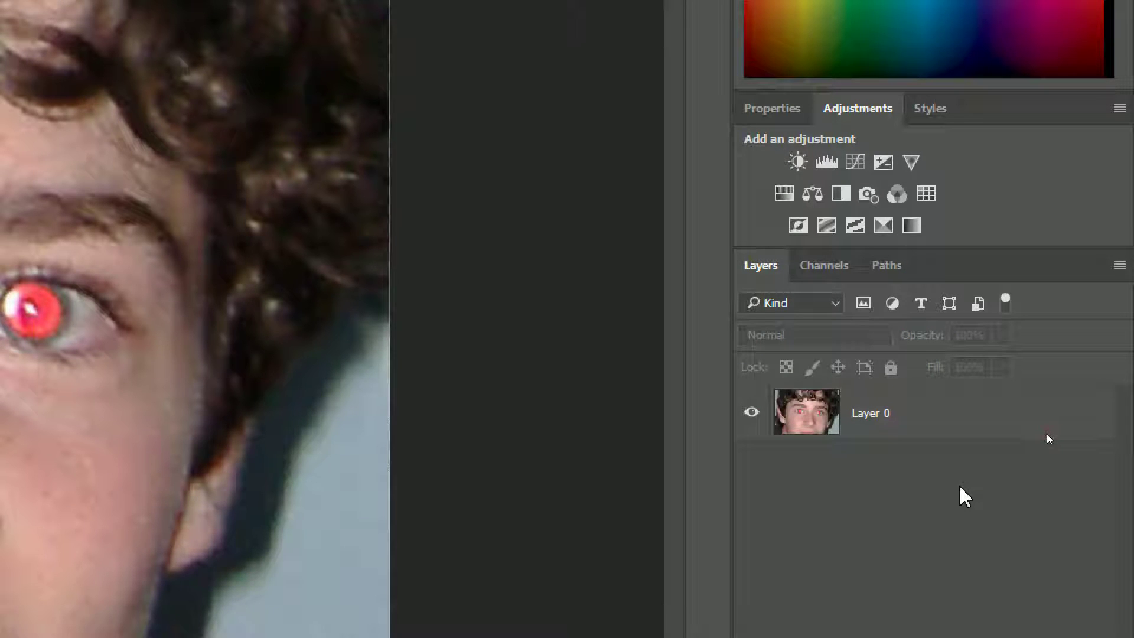
{"action": "right_click", "coordinate": [910, 416]}
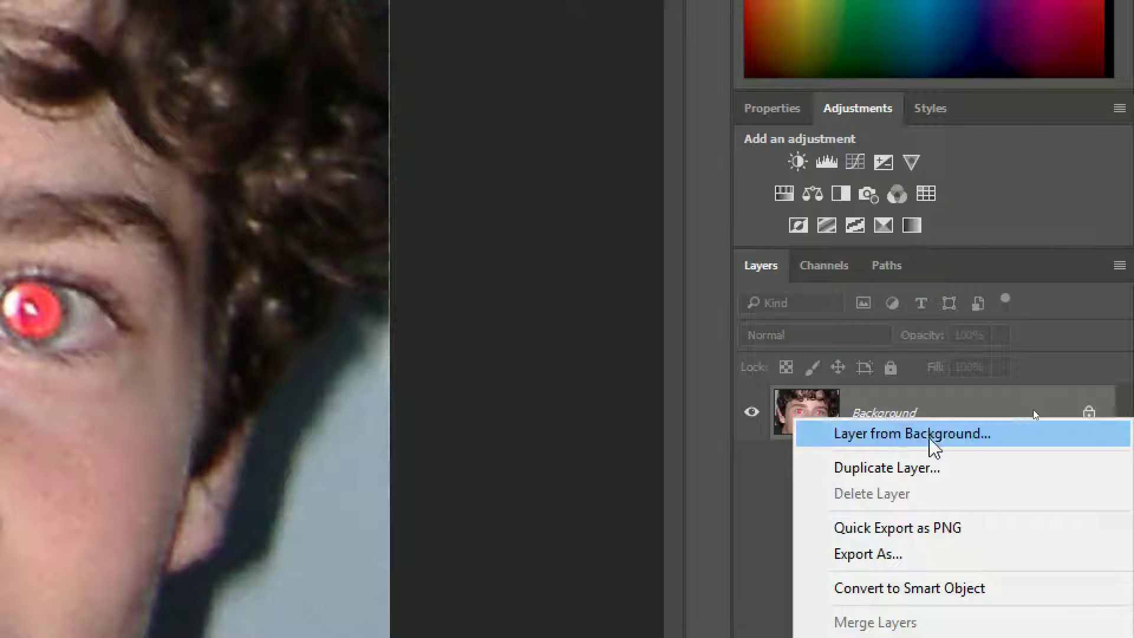
{"action": "left_click", "coordinate": [931, 435]}
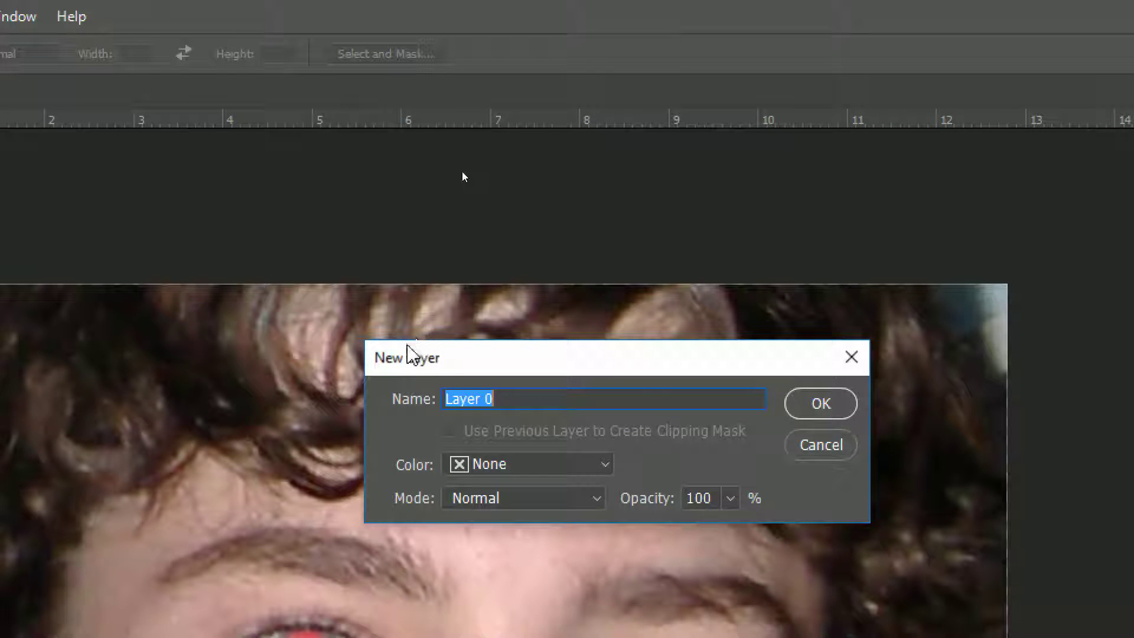
{"action": "left_click", "coordinate": [825, 417]}
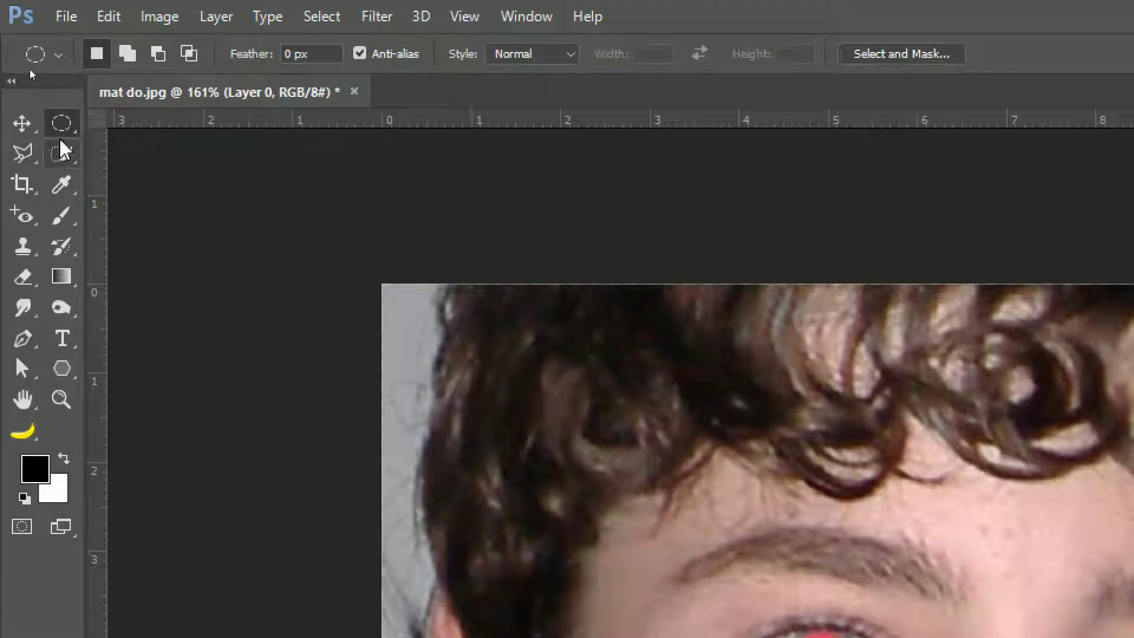
Use the Quick Selection Tool to select the left and right red pupils.
{"action": "left_click", "coordinate": [63, 157]}
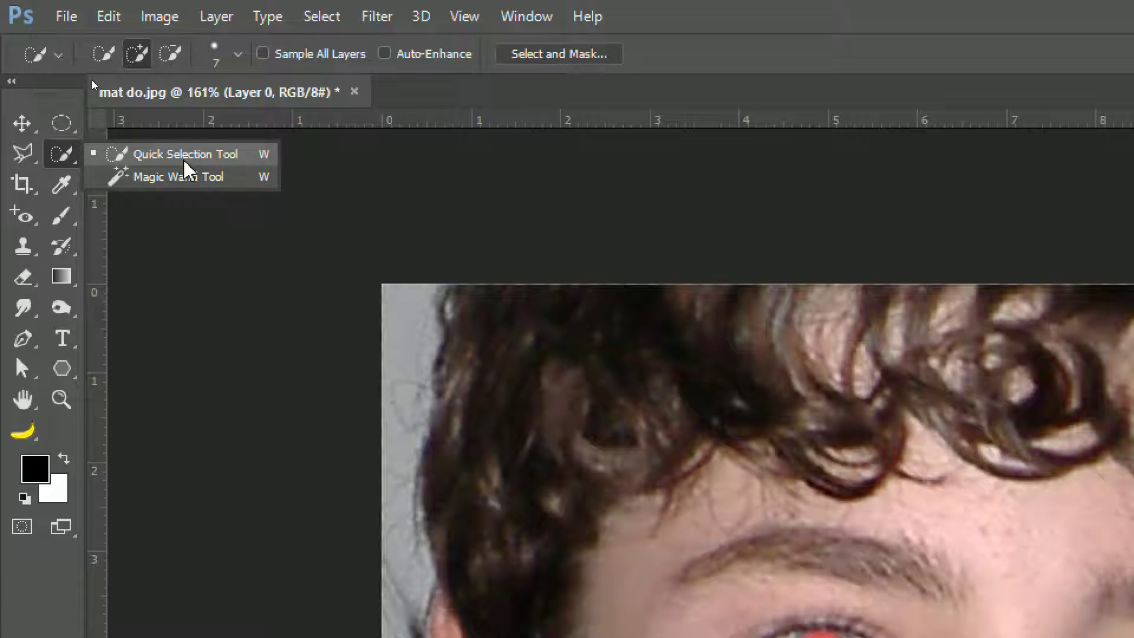
{"action": "left_click", "coordinate": [208, 158]}
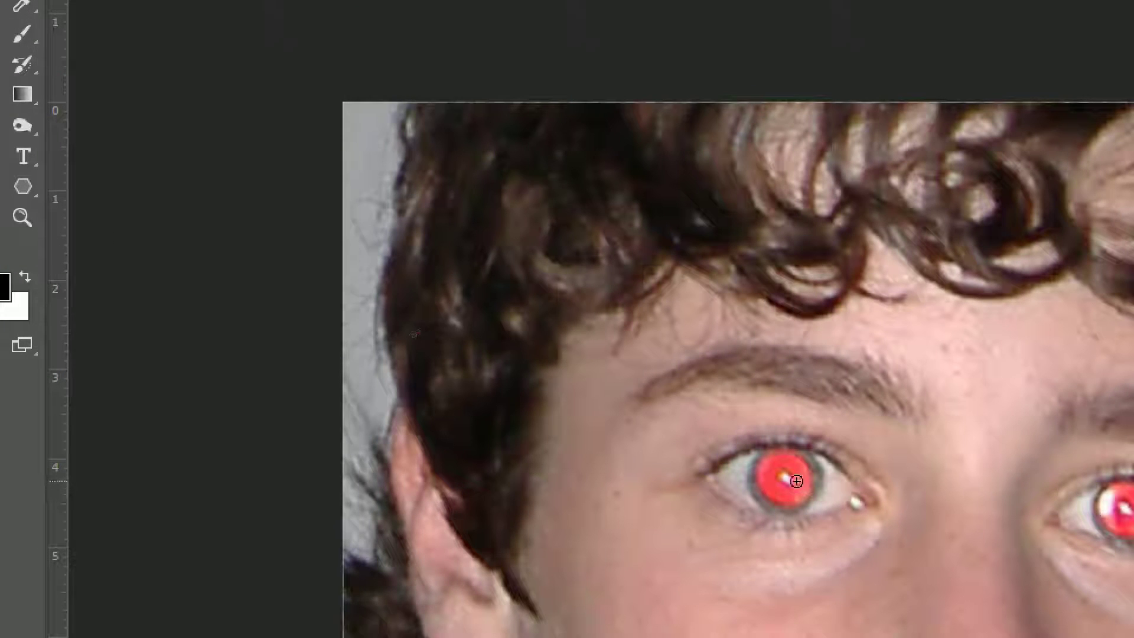
{"action": "left_click", "coordinate": [766, 486]}
{"action": "mouse_move", "coordinate": [766, 485]}
{"action": "left_mouse_down"}
{"action": "mouse_move", "coordinate": [792, 461]}
{"action": "mouse_move", "coordinate": [795, 495]}
{"action": "mouse_move", "coordinate": [801, 477]}
{"action": "left_mouse_up"}
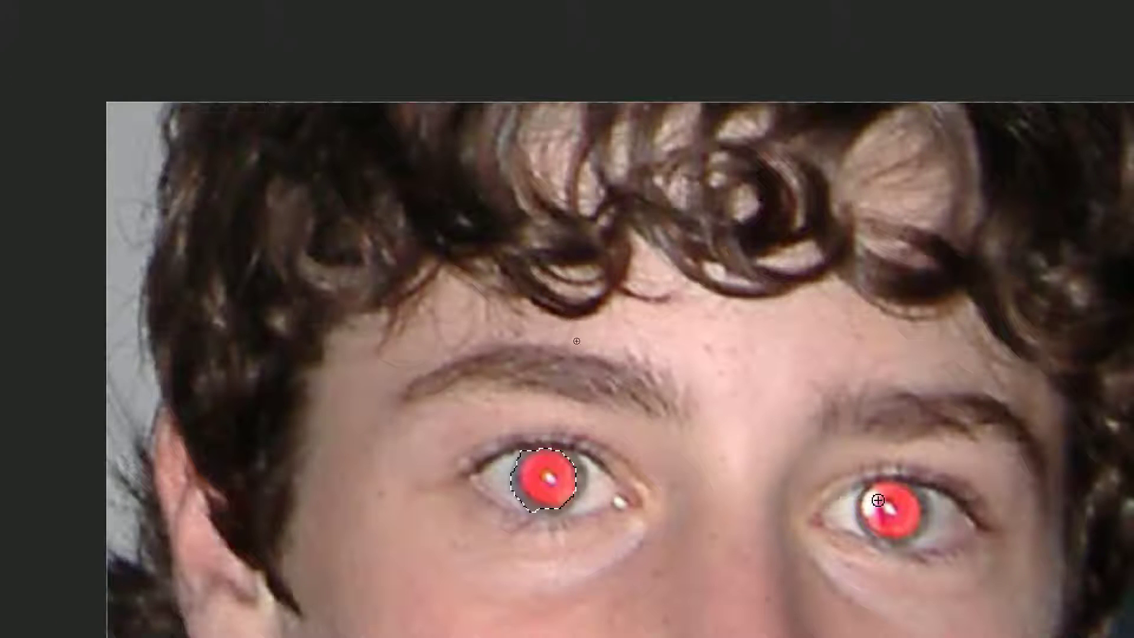
{"action": "mouse_move", "coordinate": [886, 499]}
{"action": "left_mouse_down"}
{"action": "mouse_move", "coordinate": [876, 518]}
{"action": "mouse_move", "coordinate": [893, 491]}
{"action": "mouse_move", "coordinate": [874, 520]}
{"action": "left_mouse_up"}
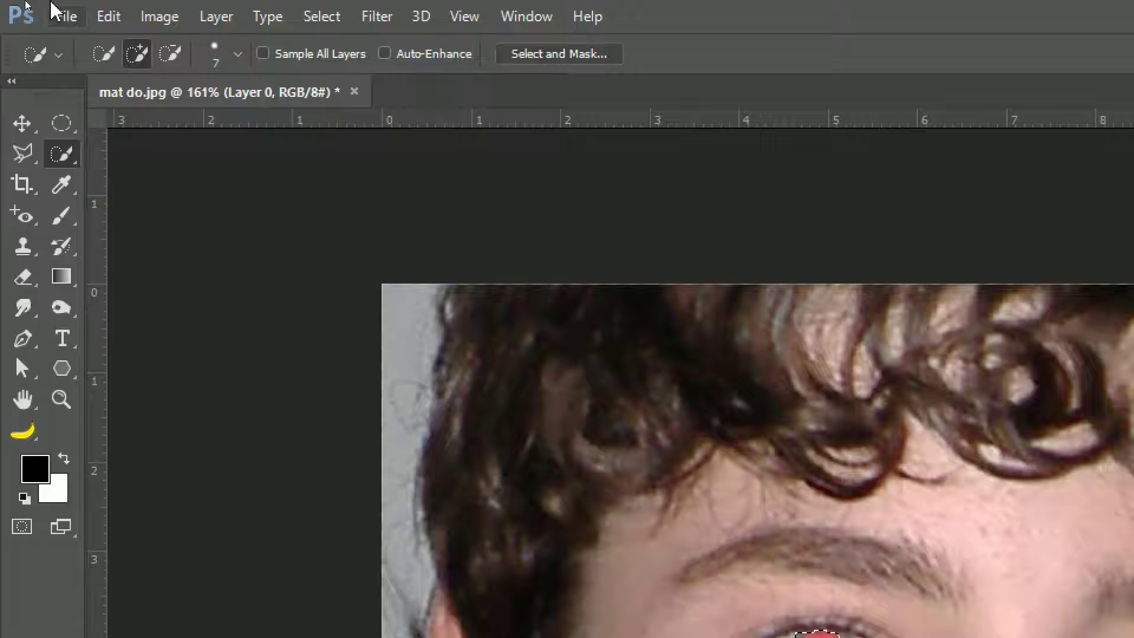
Desaturate the pupils' Reds to -95 with Hue/Saturation, then deselect.
{"action": "left_click", "coordinate": [155, 18]}
{"action": "mouse_move", "coordinate": [194, 76]}
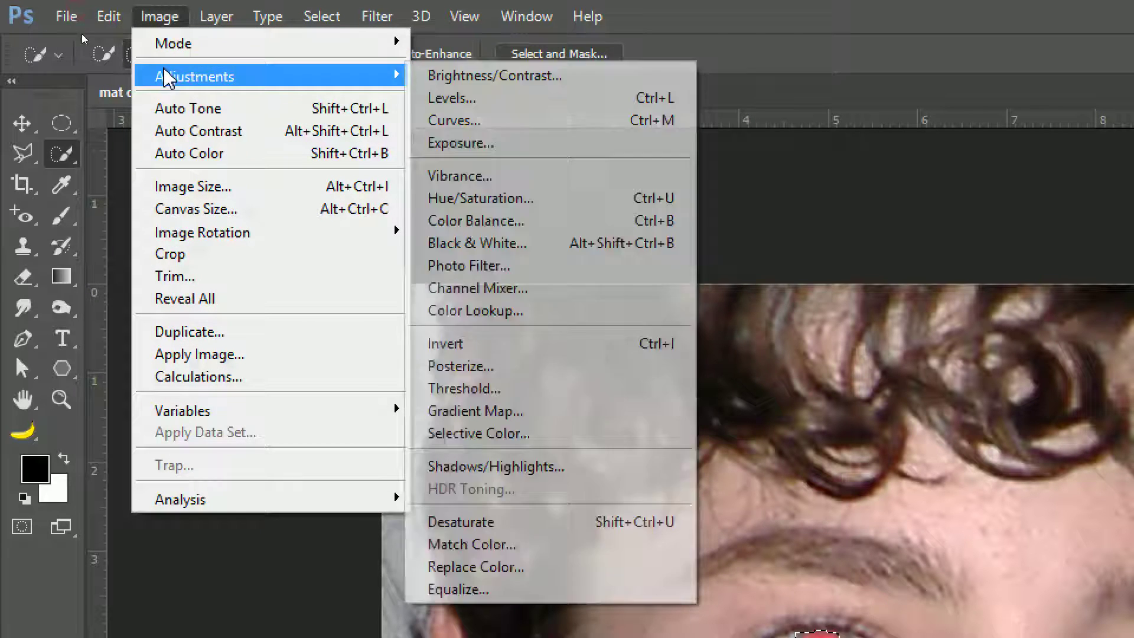
{"action": "left_click", "coordinate": [463, 199]}
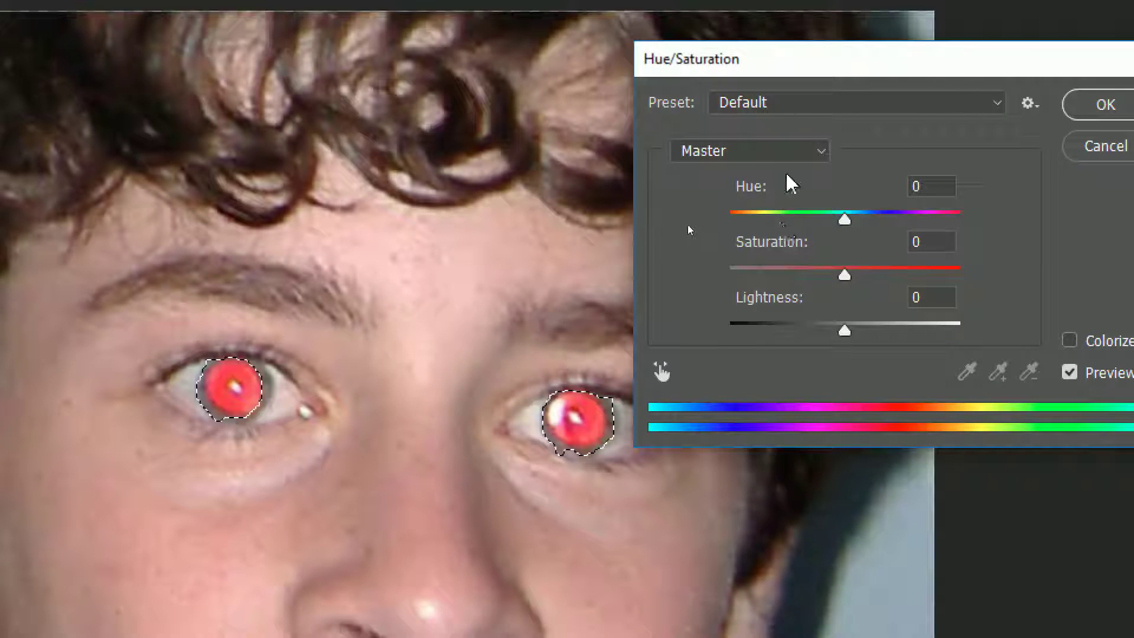
{"action": "left_click", "coordinate": [788, 152]}
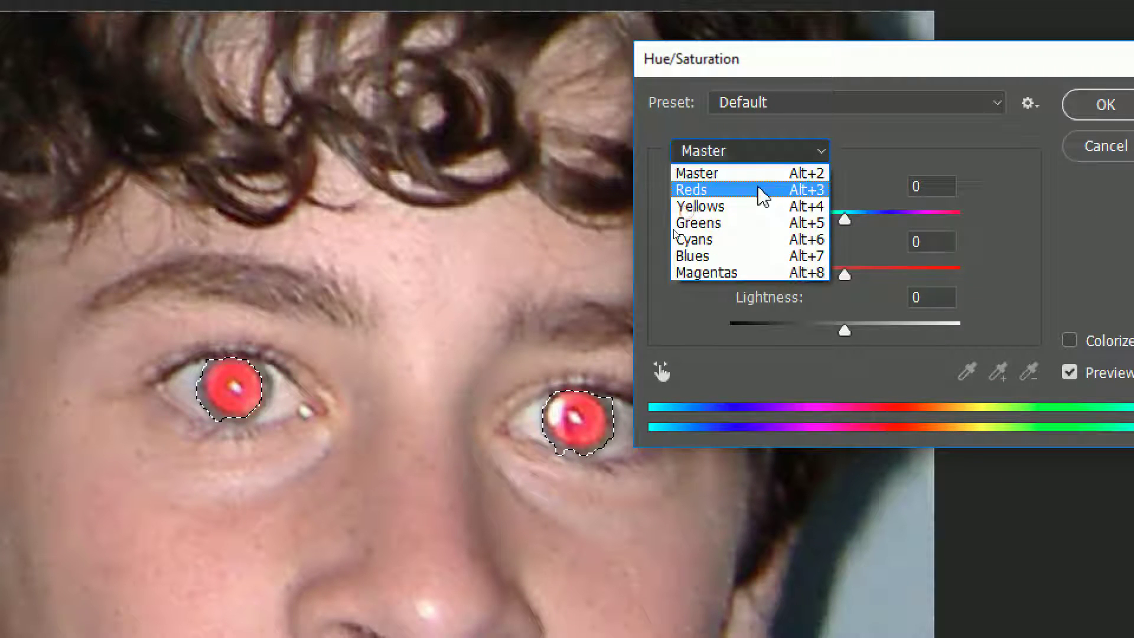
{"action": "left_click", "coordinate": [692, 190]}
{"action": "left_click_drag", "start_coordinate": [845, 275], "coordinate": [738, 275]}
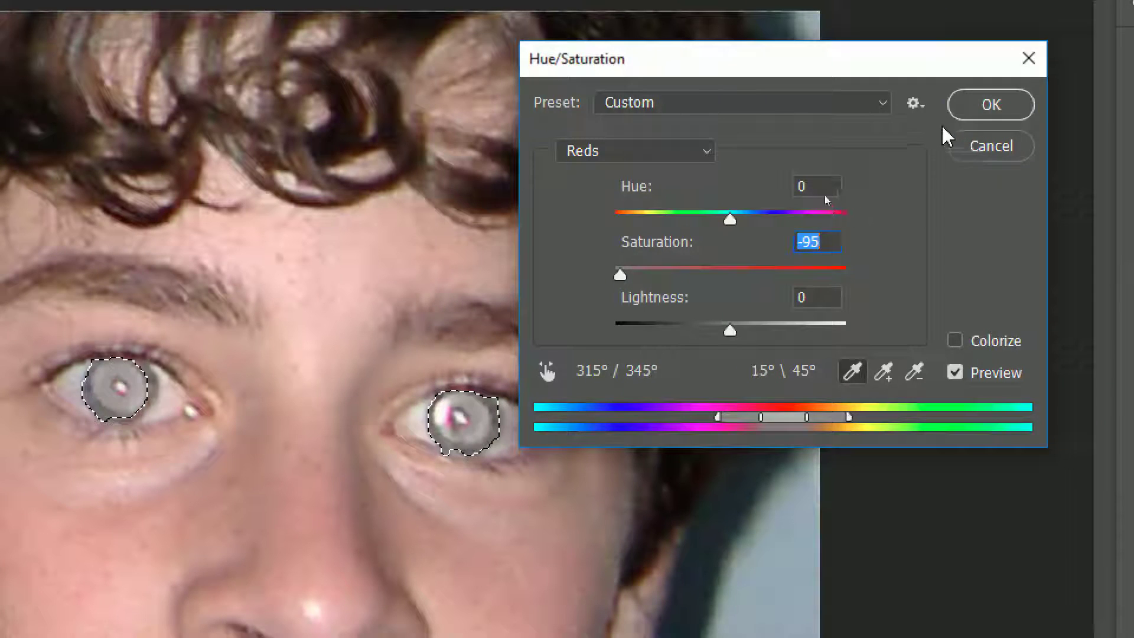
{"action": "left_click", "coordinate": [1106, 104]}
{"action": "key", "text": "ctrl+d"}
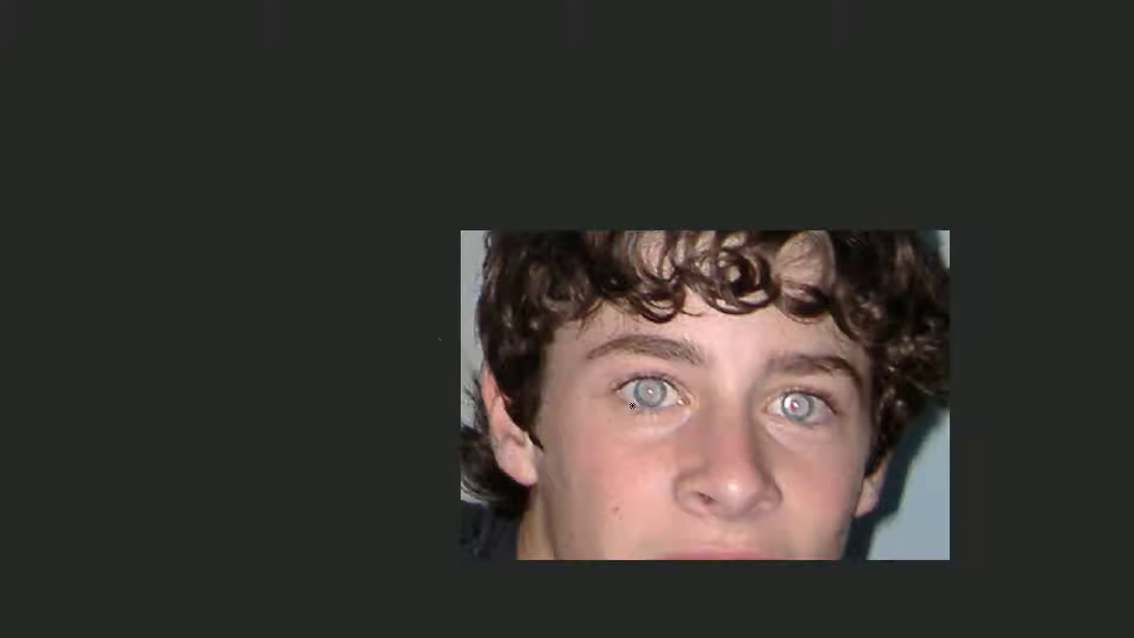
{"action": "key", "text": "ctrl+minus"}
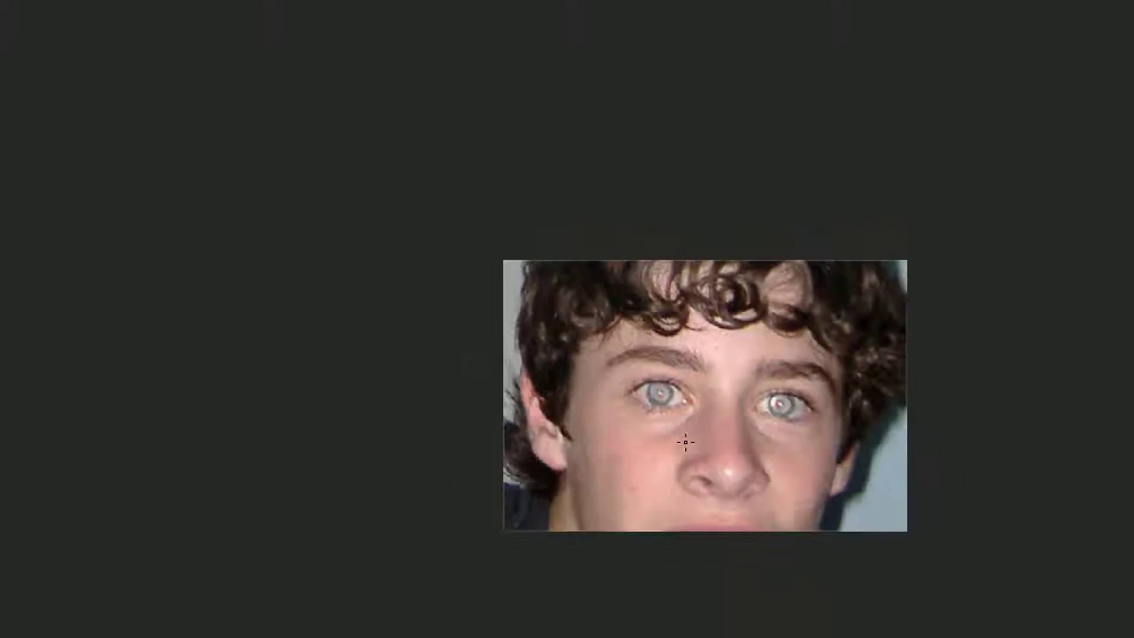
{"action": "key", "text": "ctrl+plus"}
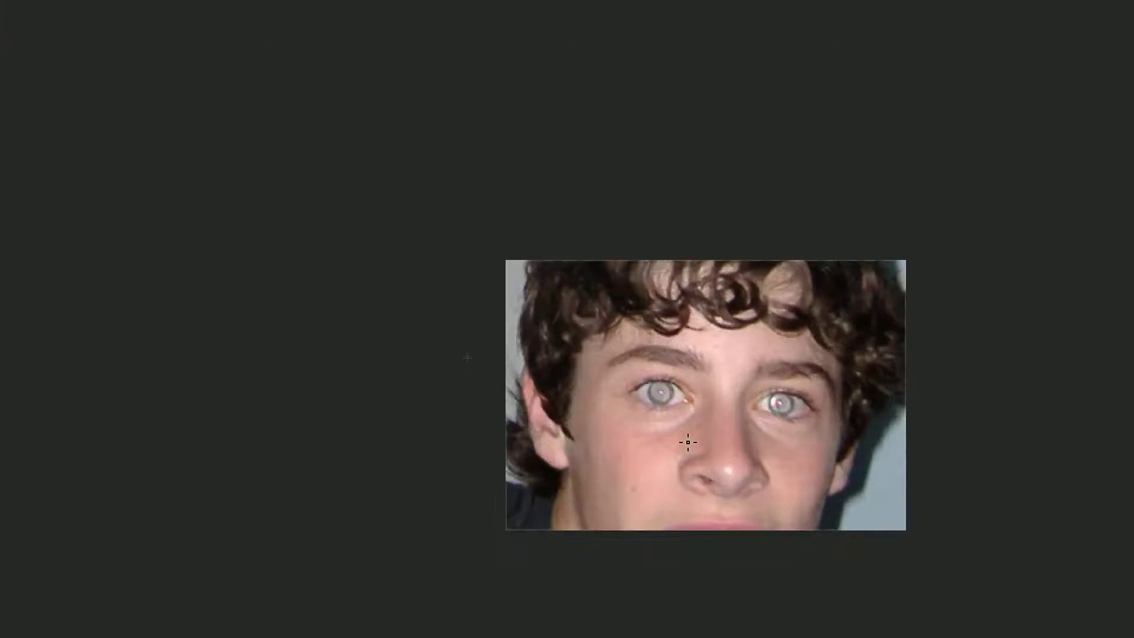